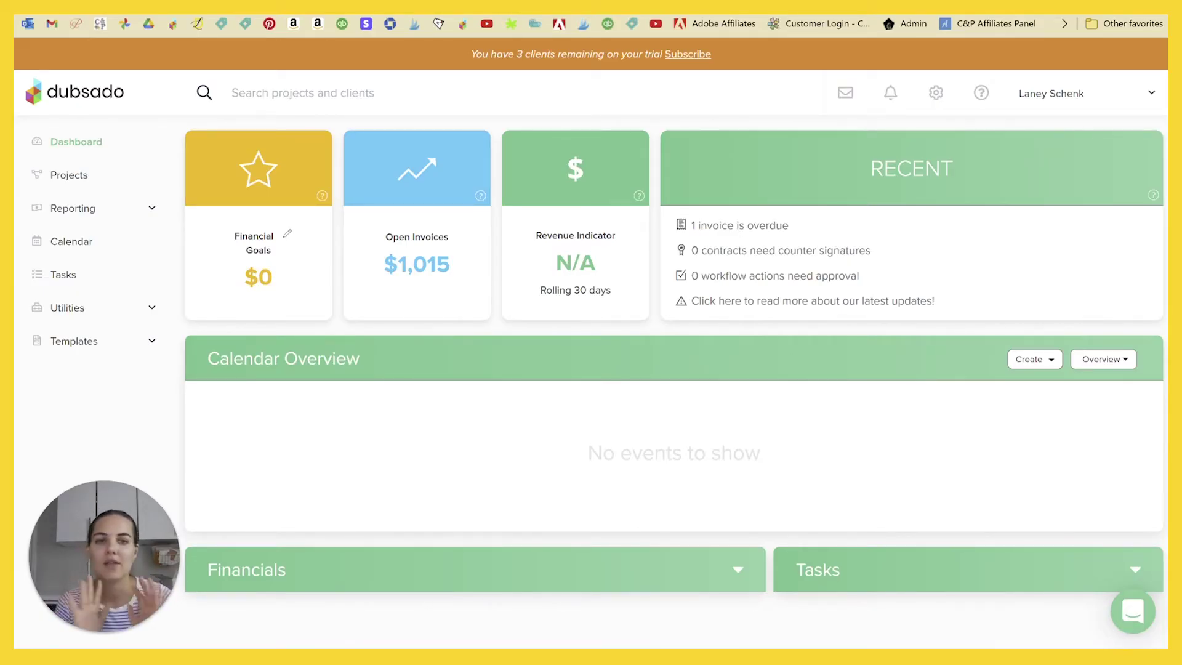
Open Brand Settings and review the branding page with the #55d3c9 brand colour and address details
click(936, 93)
scroll(488, 461, down, 1)
scroll(488, 462, up, 1)
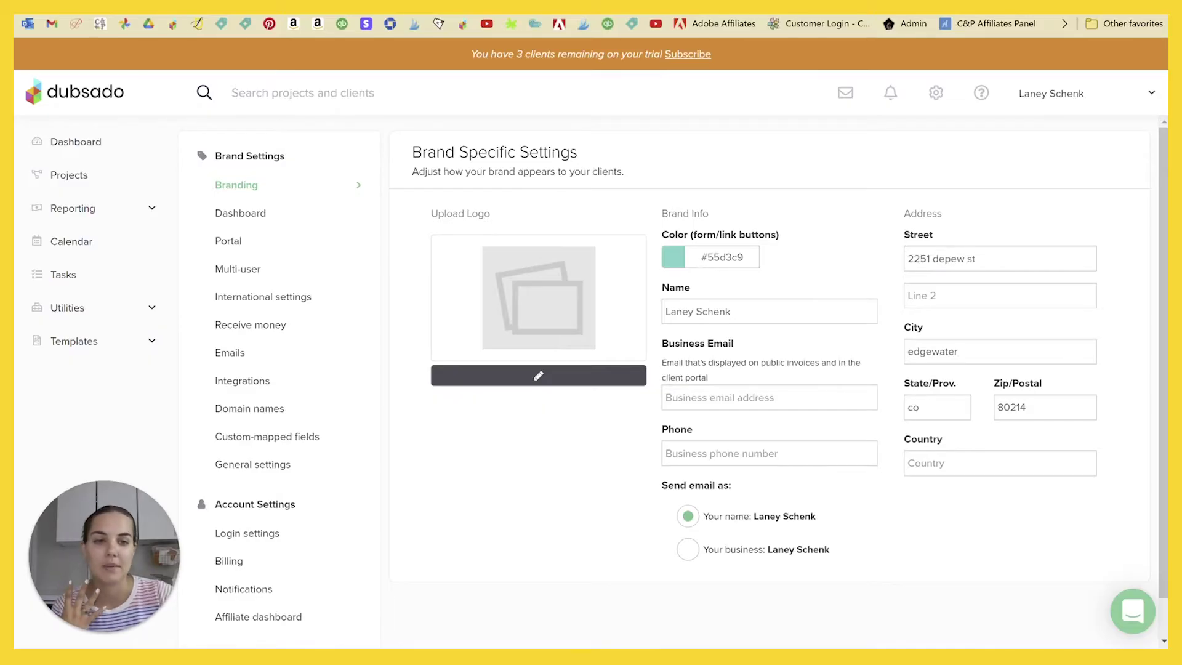
scroll(731, 275, down, 1)
scroll(729, 273, up, 1)
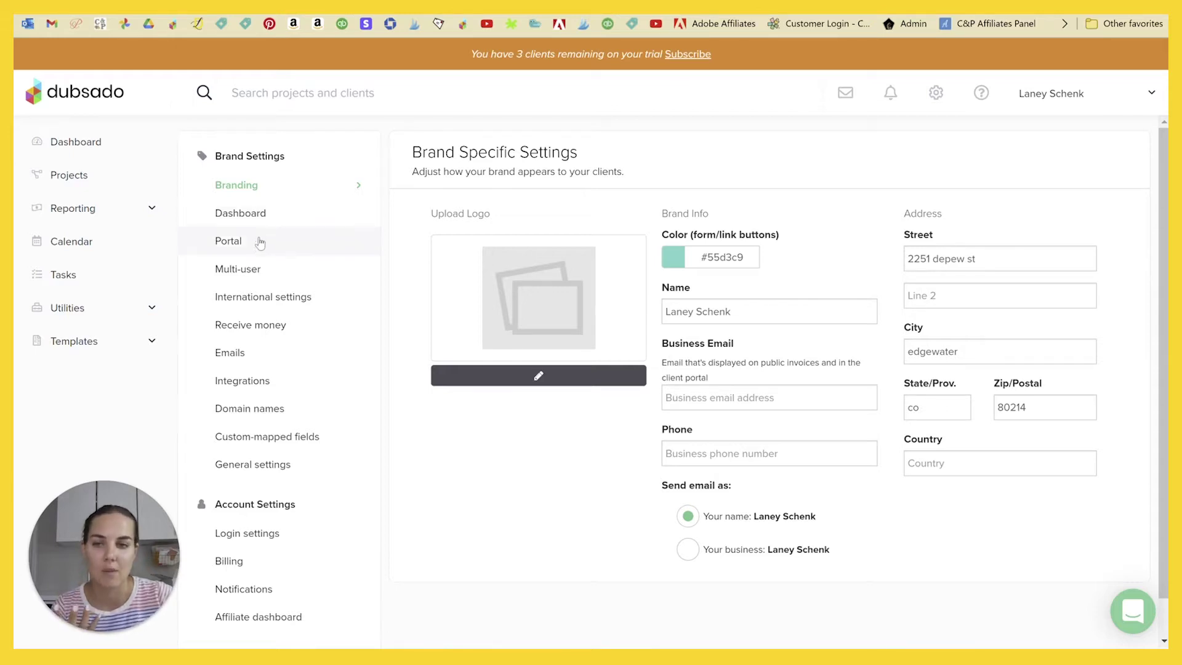
Go to the Receive money payment settings, briefly checking the invoice display options
scroll(281, 296, down, 1)
click(281, 289)
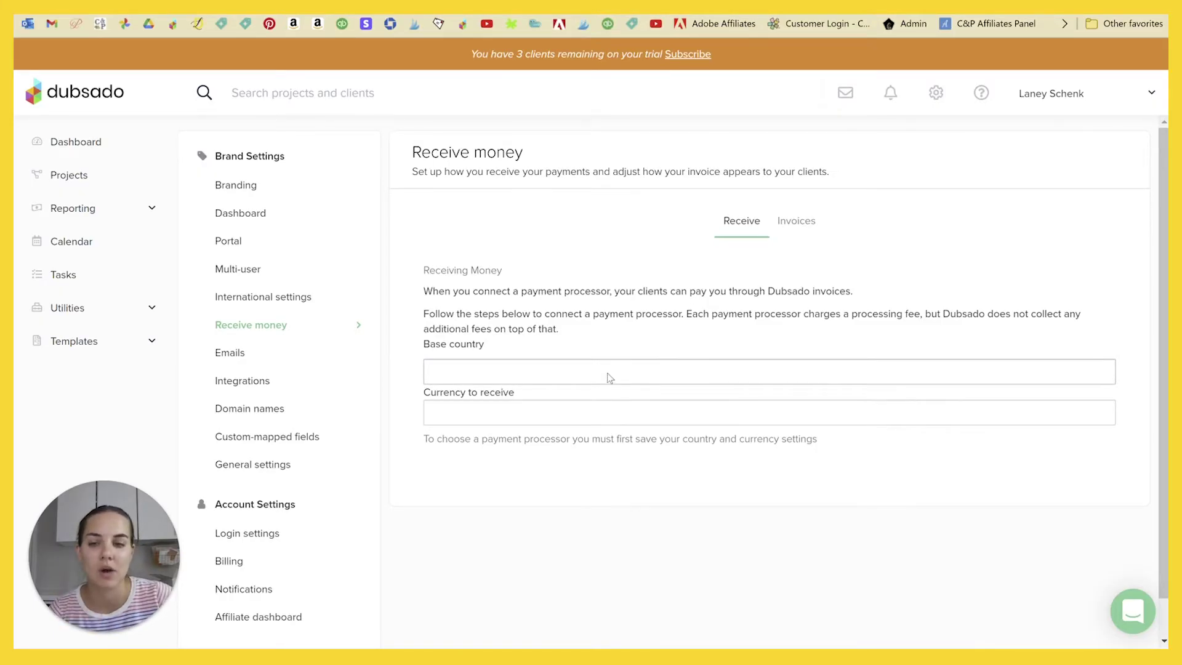
scroll(610, 377, down, 1)
scroll(609, 377, up, 1)
click(793, 221)
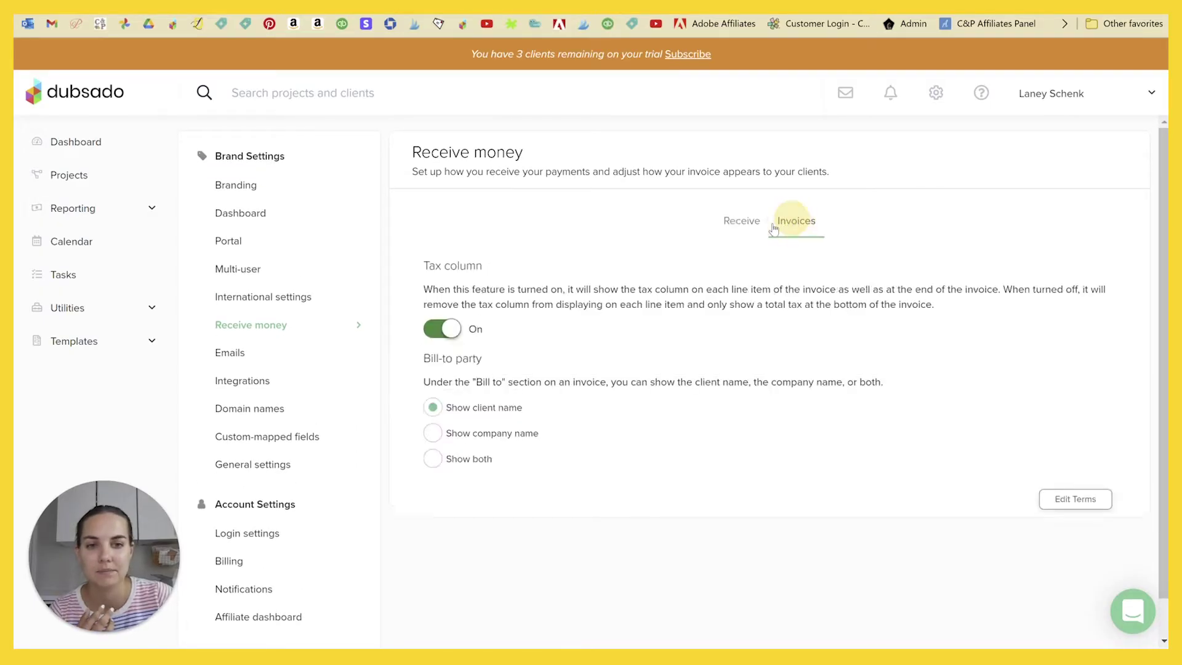
click(742, 220)
Set the base country to United States and the currency to receive to United States Dollar
click(1080, 371)
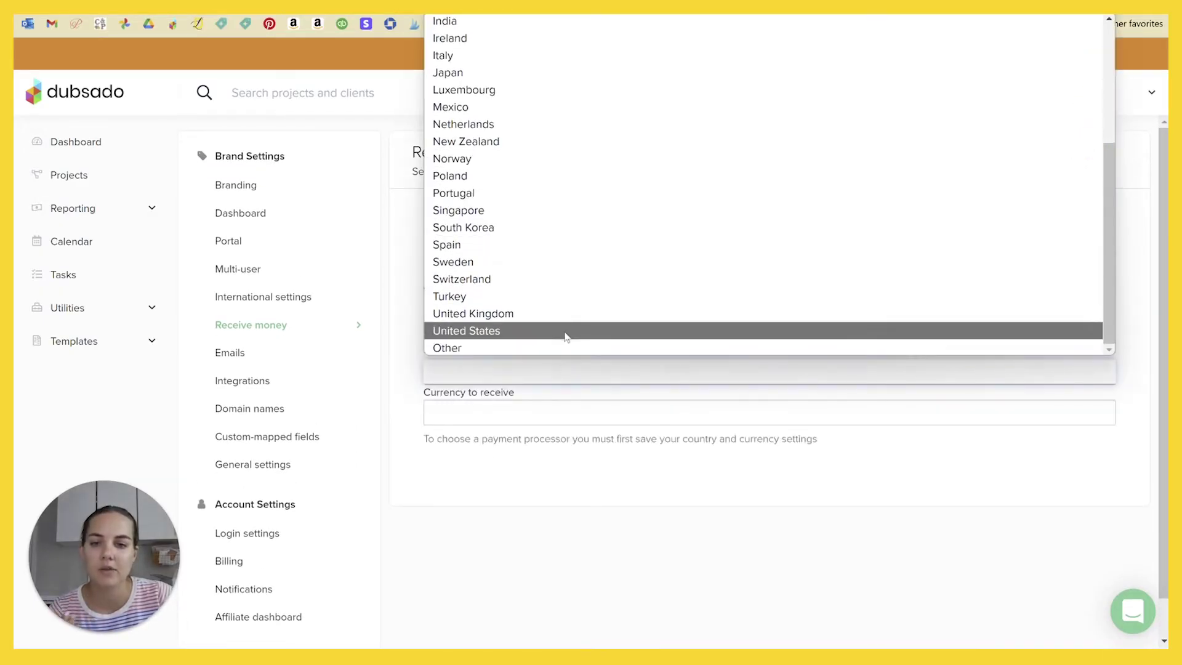
click(563, 333)
scroll(548, 449, down, 1)
click(530, 437)
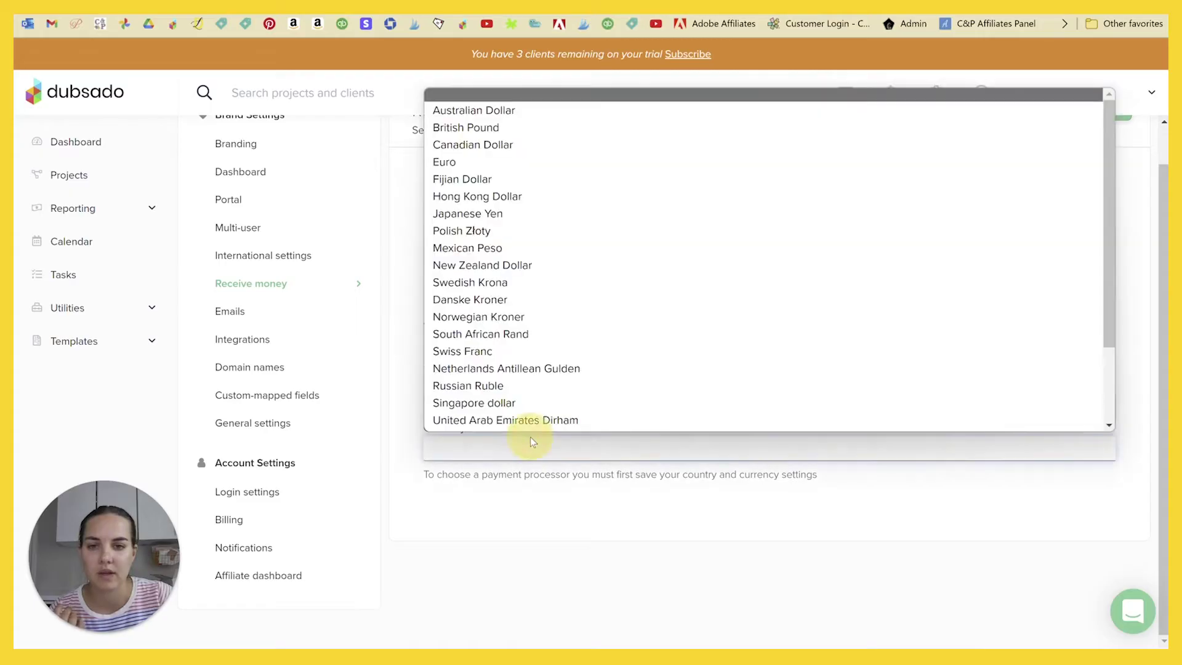
scroll(594, 222, down, 2)
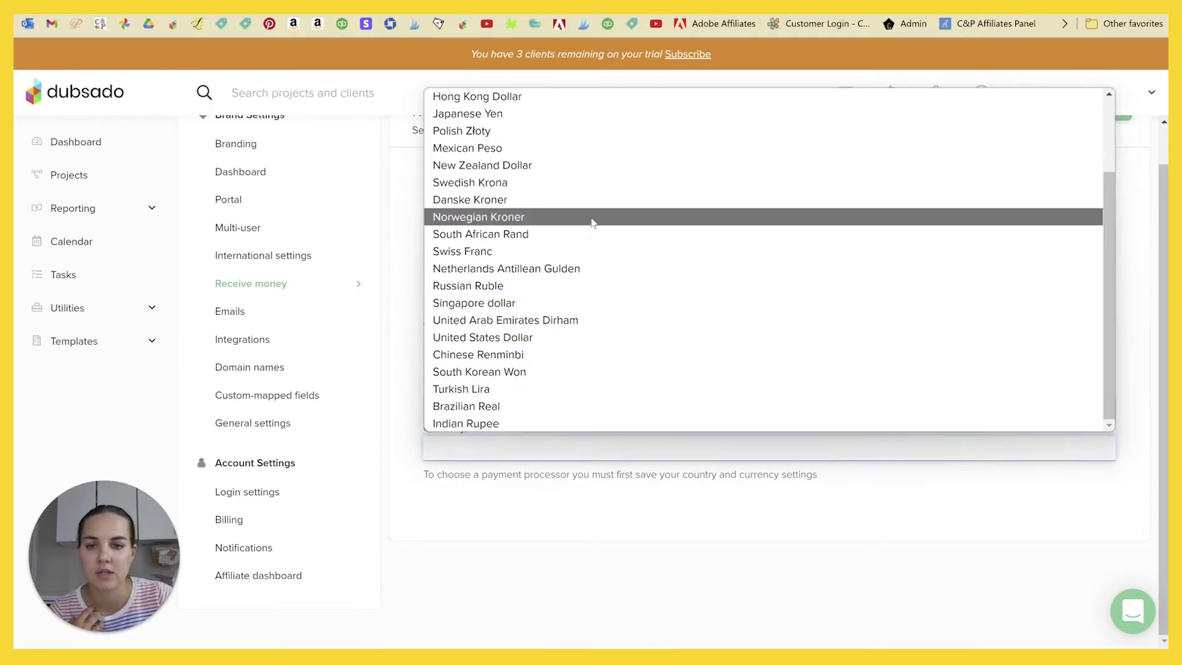
click(532, 337)
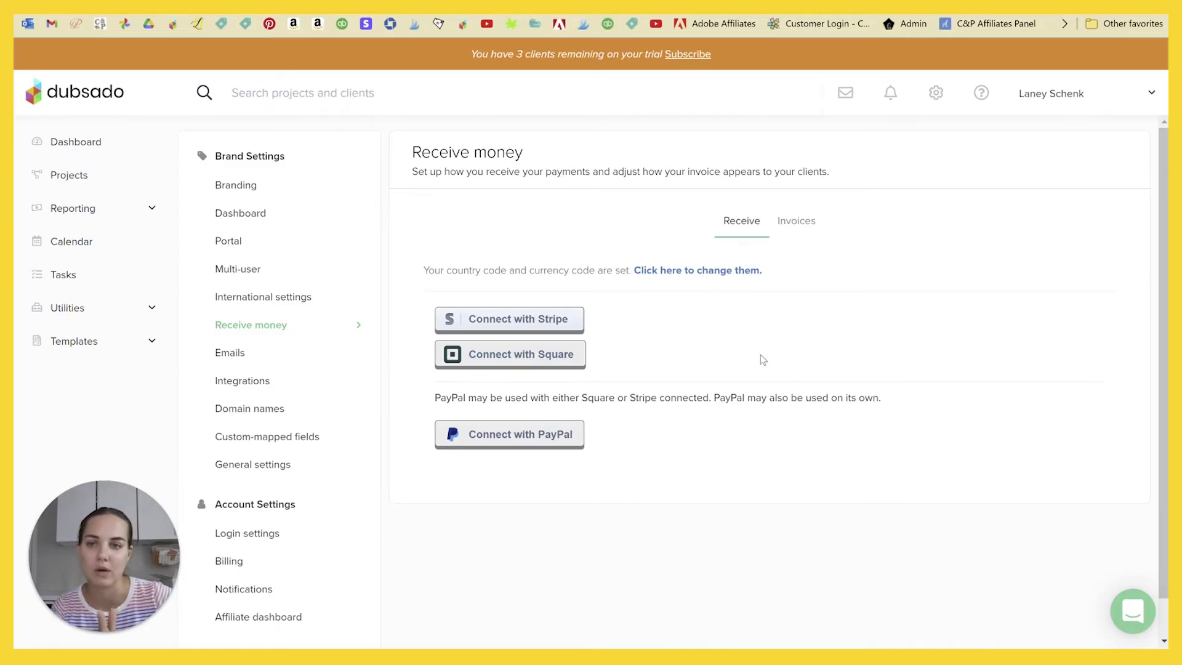
Open Email settings and review the Google, Microsoft, SMTP and incoming-email forwarding options
scroll(763, 360, down, 1)
click(263, 320)
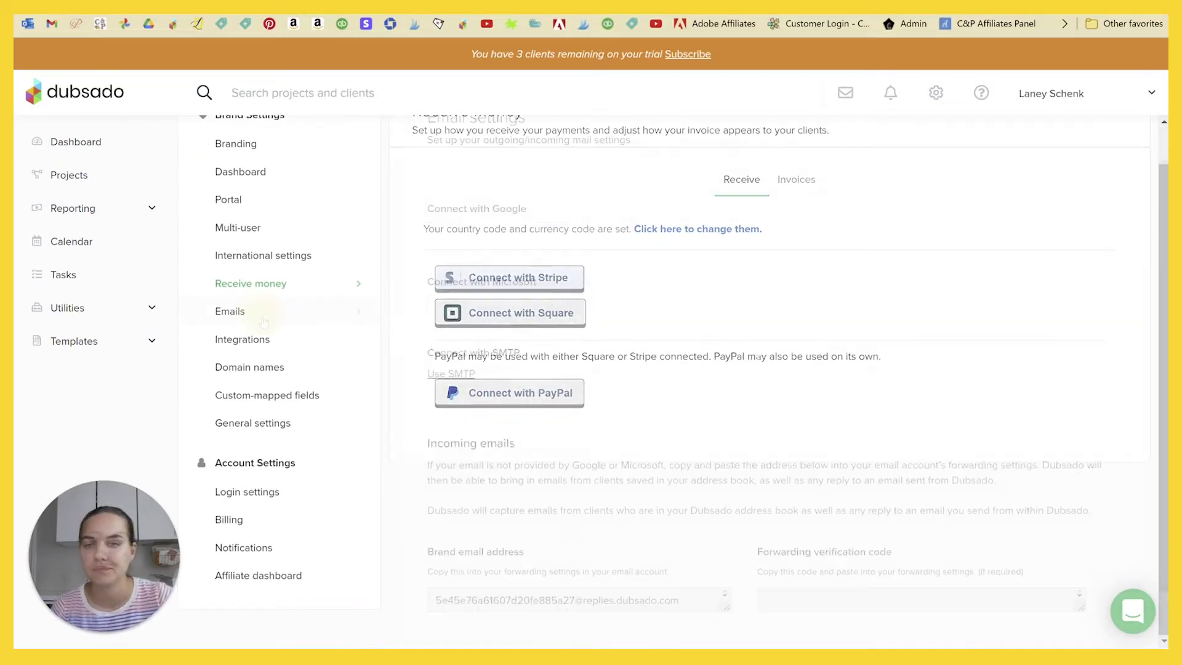
scroll(774, 419, down, 1)
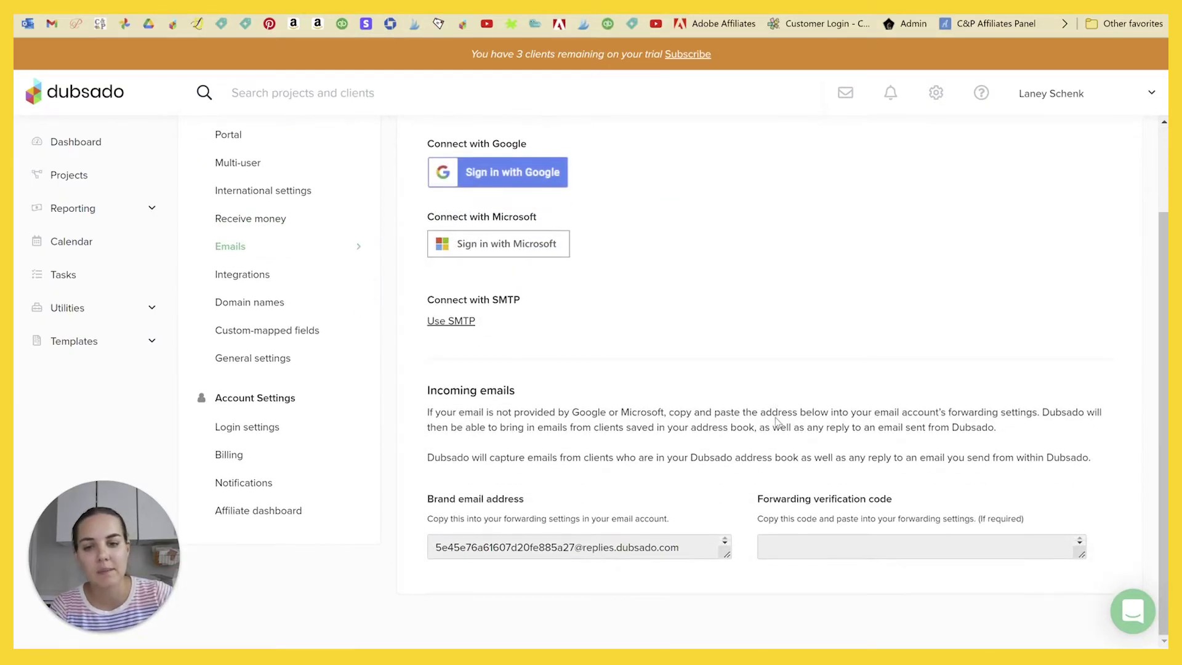
scroll(515, 335, up, 2)
scroll(614, 343, down, 2)
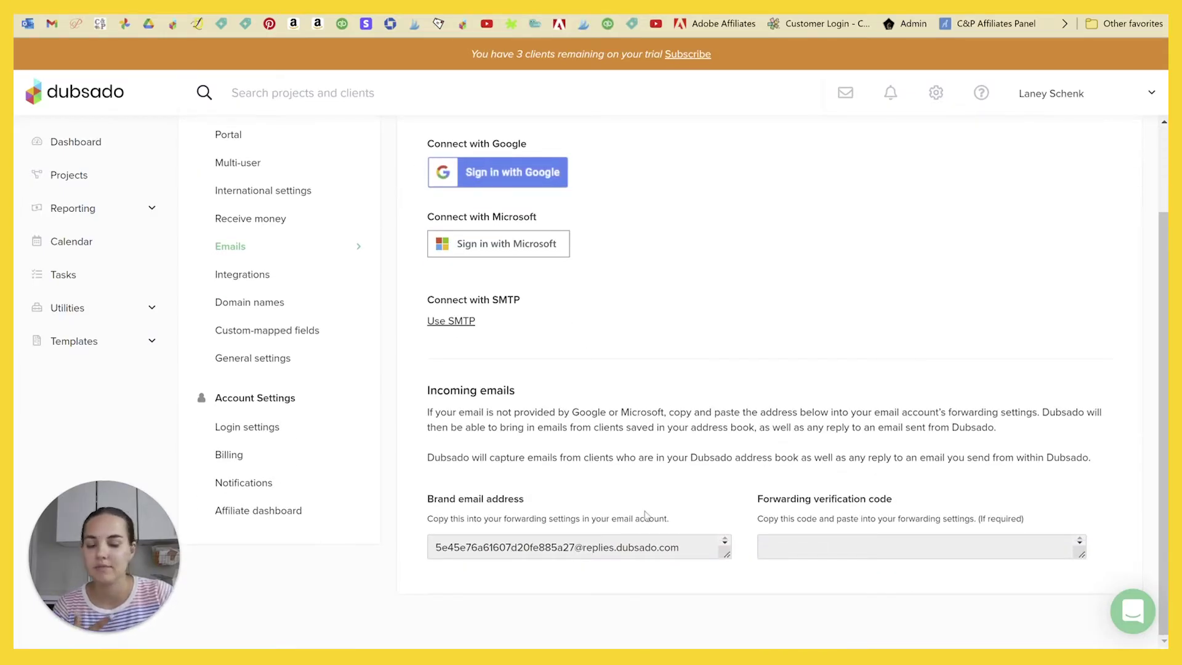
scroll(751, 417, up, 2)
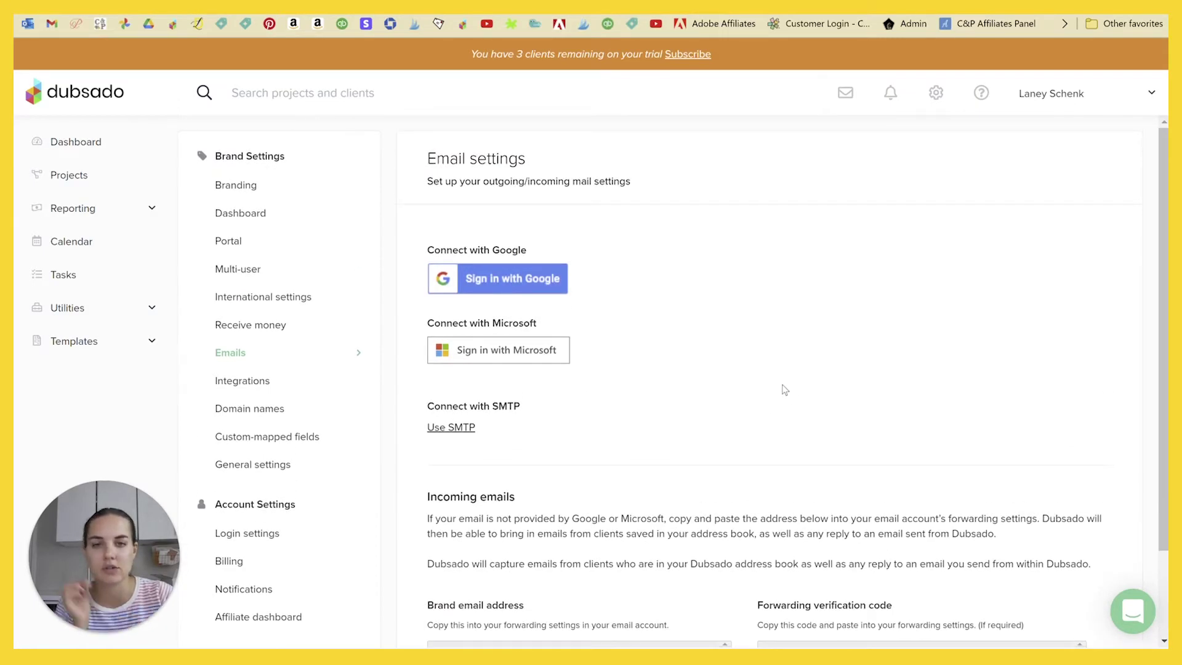
scroll(785, 389, down, 2)
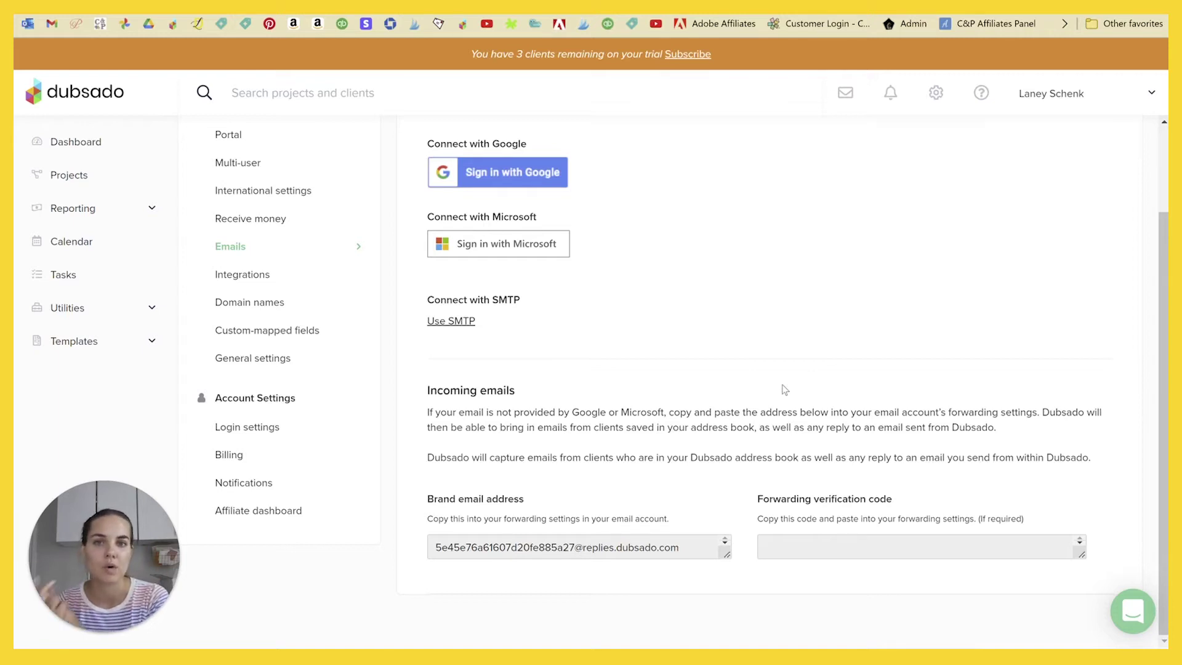
scroll(785, 389, up, 2)
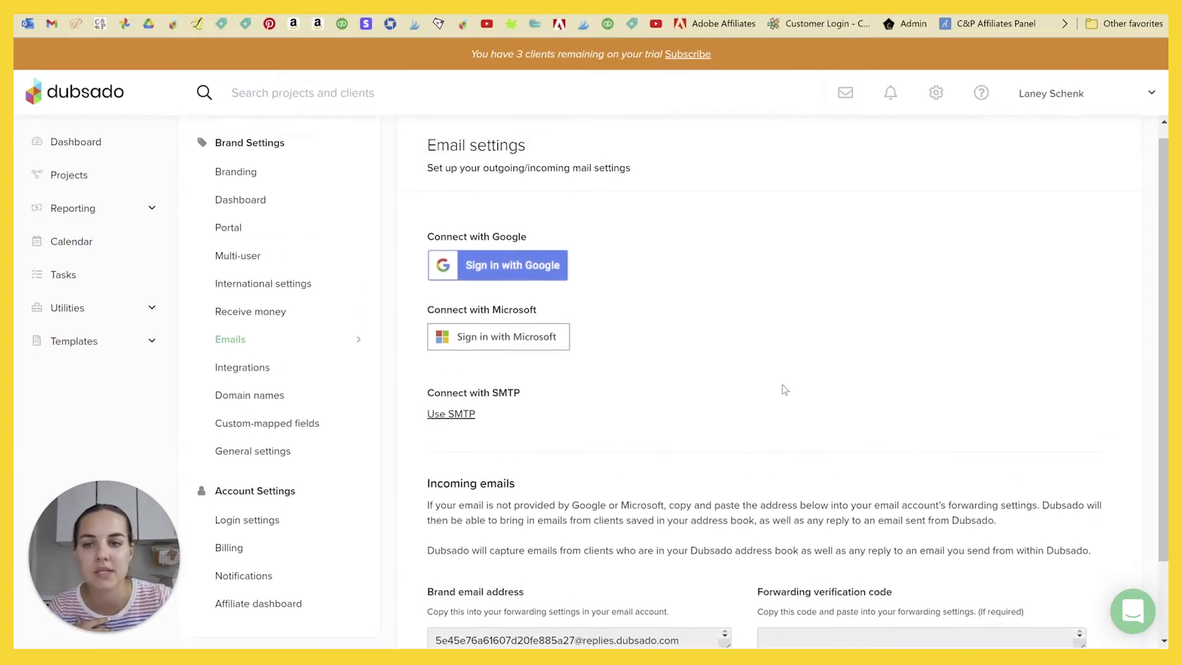
scroll(615, 386, down, 2)
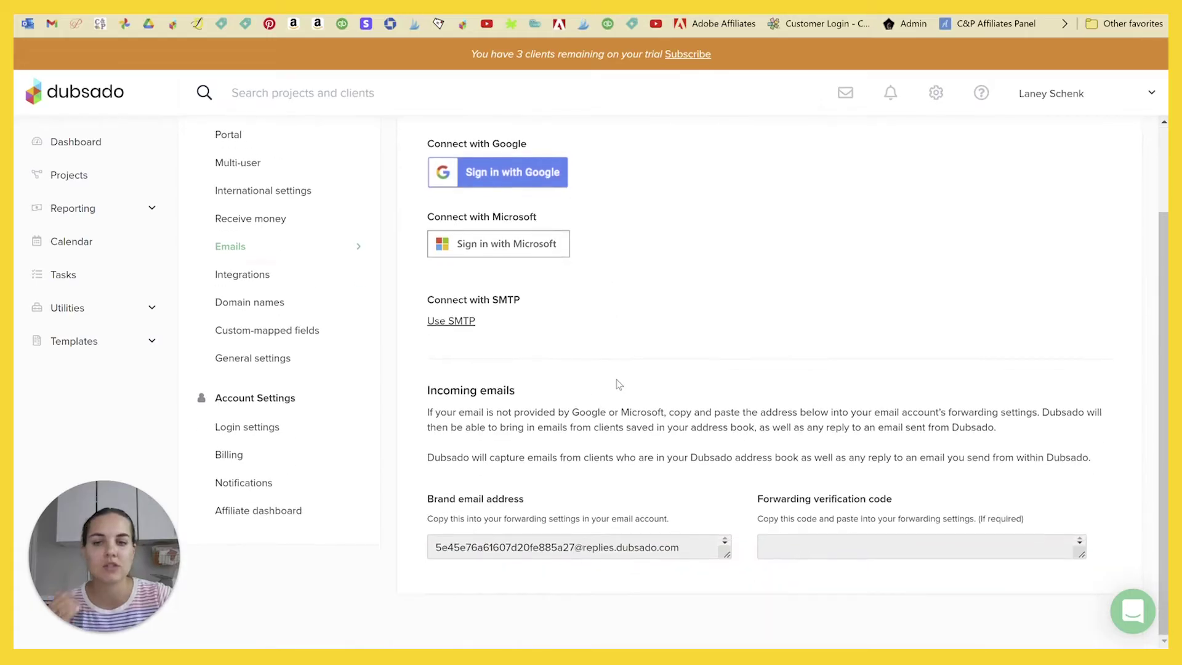
Open Integrations and review the CloudSpot, Conferencing, QuickBooks, Xero and Zapier connections
click(299, 275)
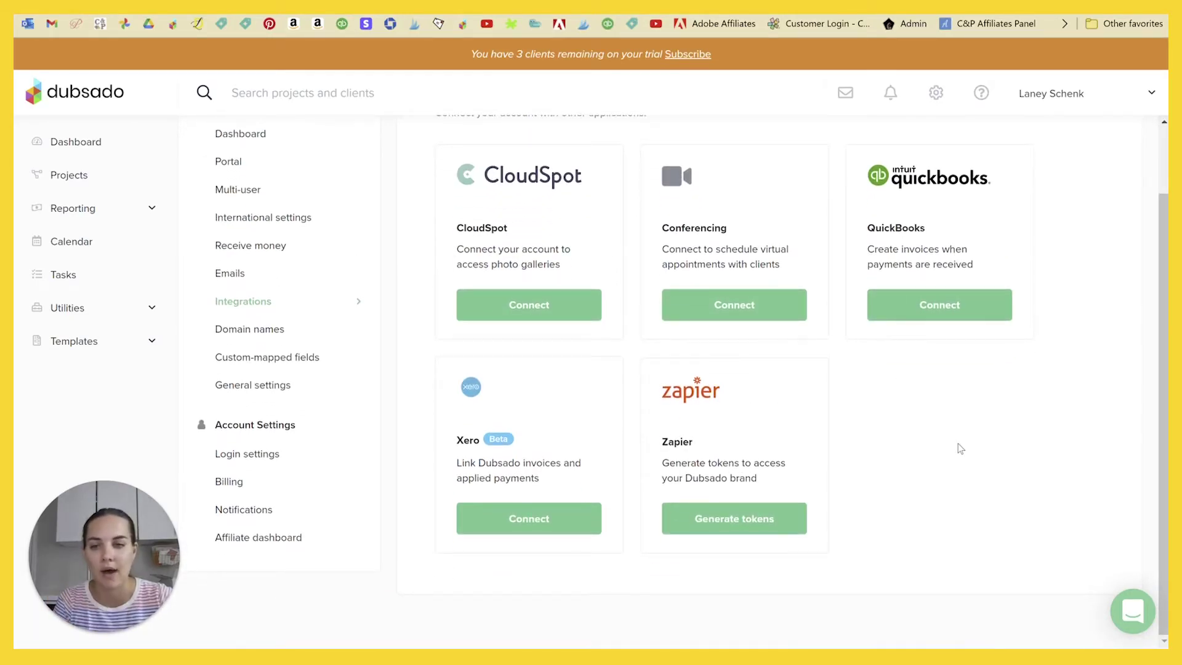
scroll(422, 348, up, 2)
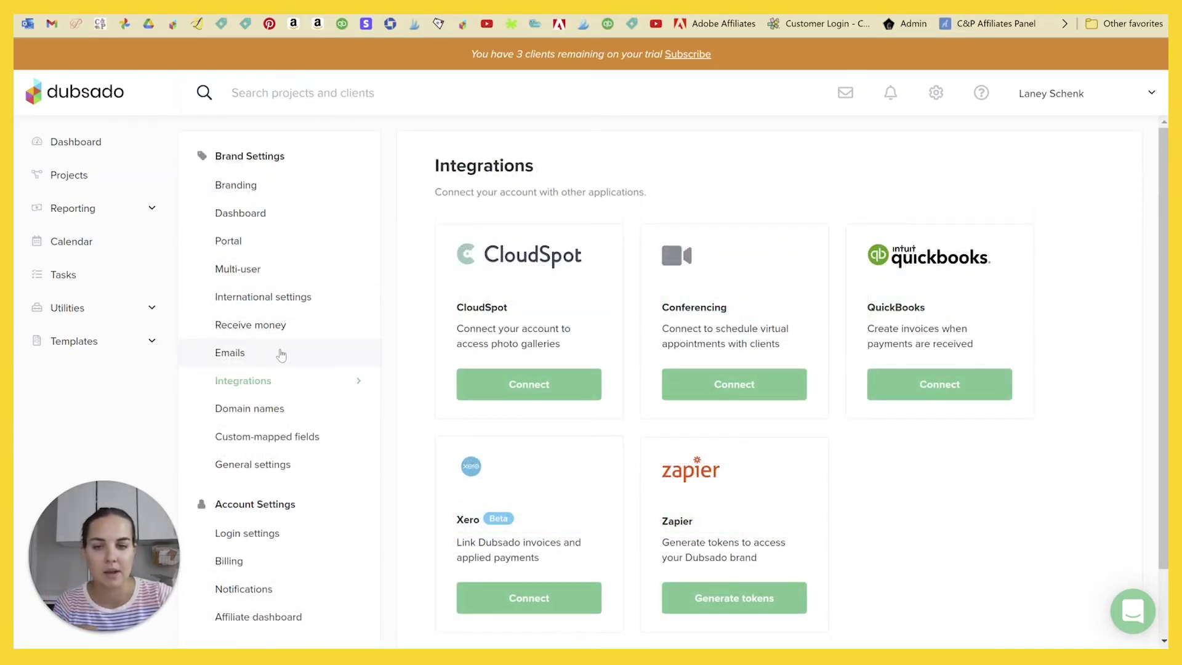
scroll(289, 348, down, 2)
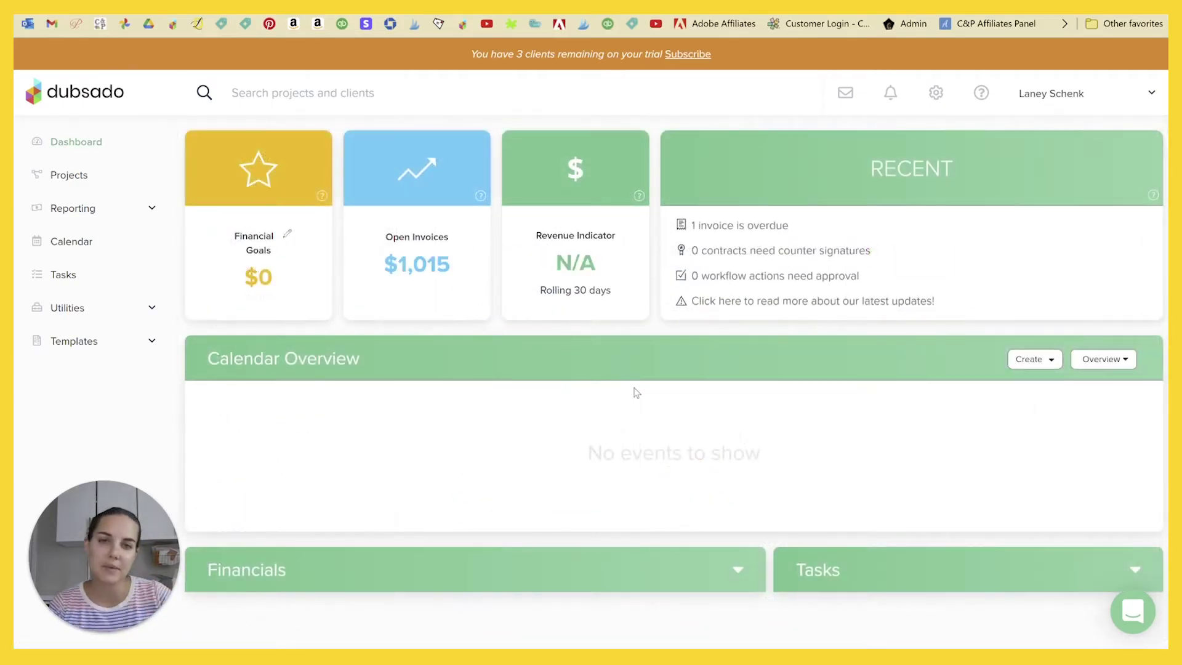
Open Sample Lead Capture Form (Detailed) from Templates > Forms and scroll through its fields
click(92, 350)
click(69, 409)
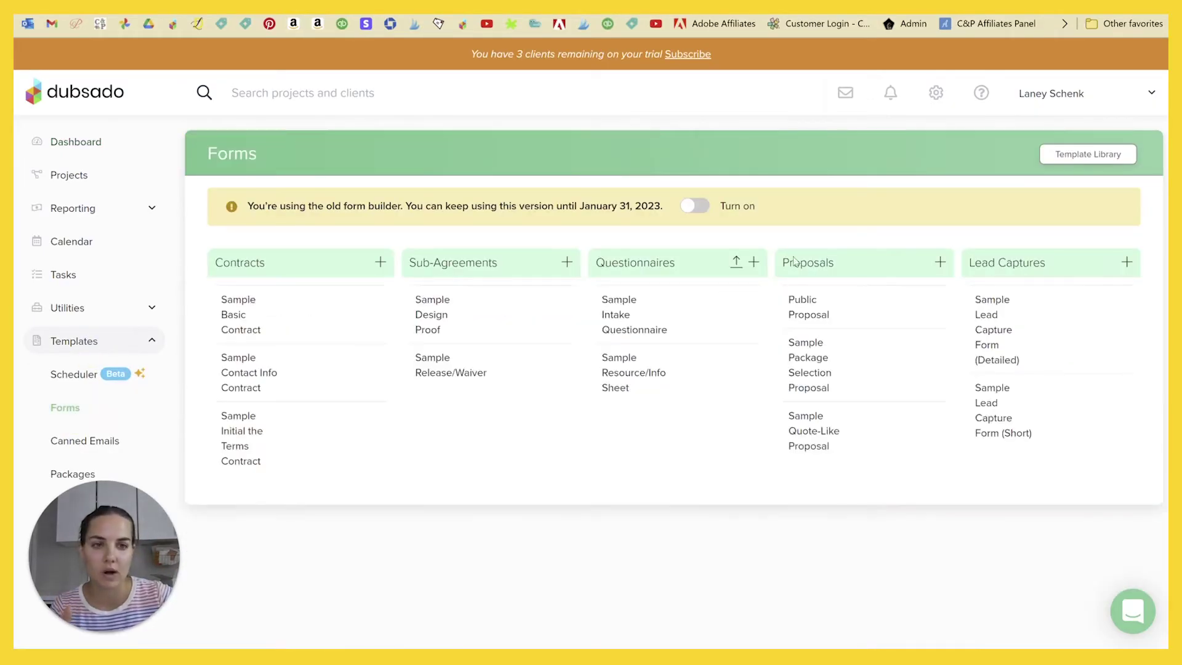
click(999, 338)
scroll(807, 324, down, 2)
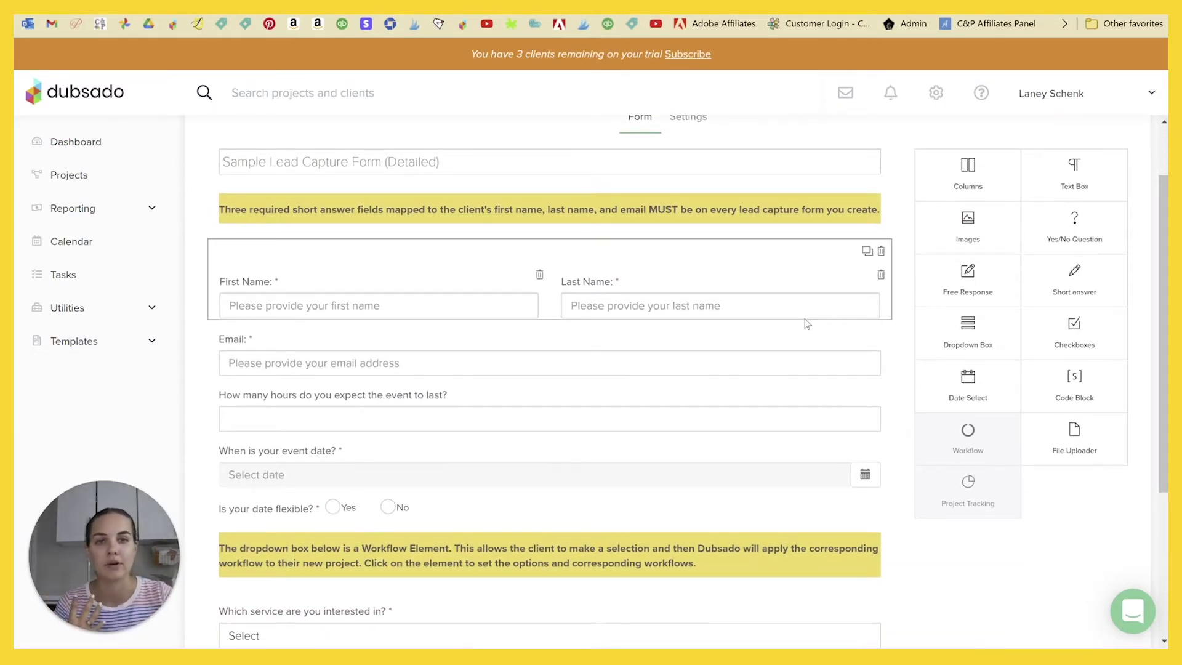
scroll(807, 325, down, 1)
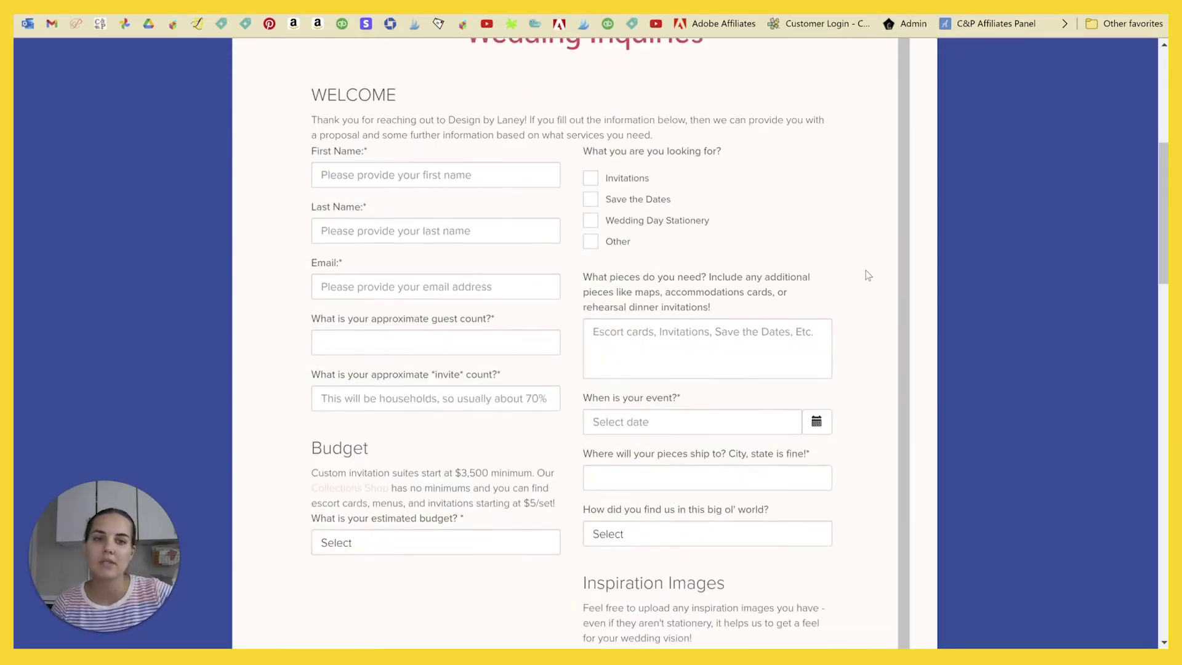
scroll(886, 267, down, 4)
scroll(933, 340, up, 3)
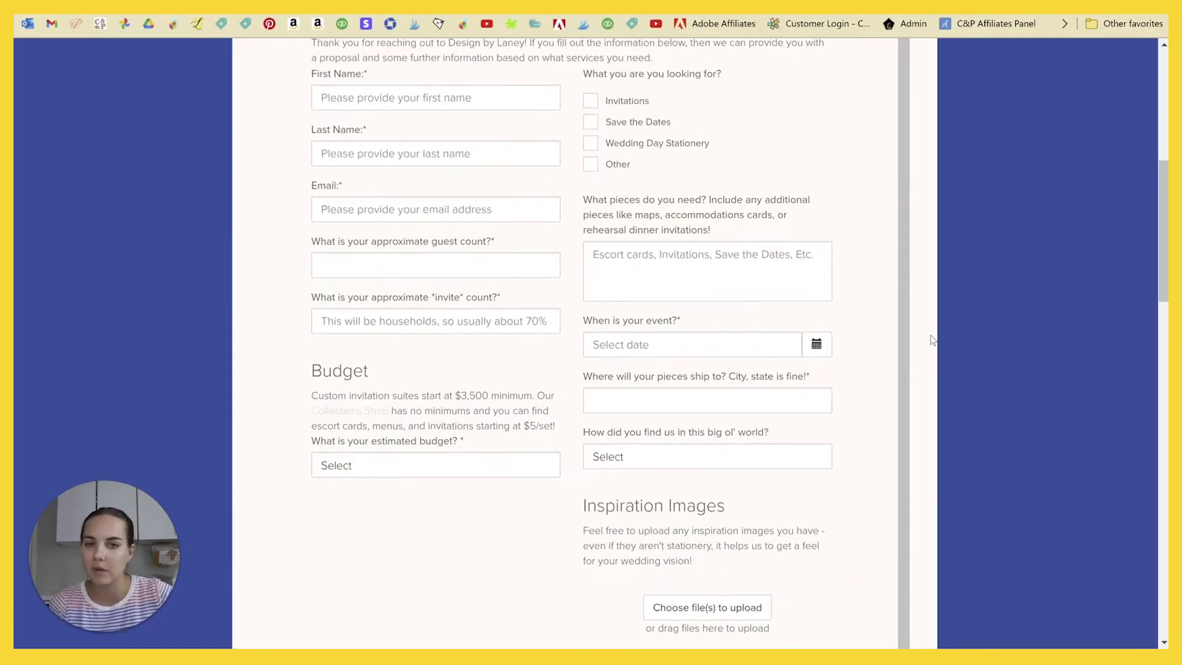
scroll(917, 330, up, 3)
scroll(900, 320, up, 6)
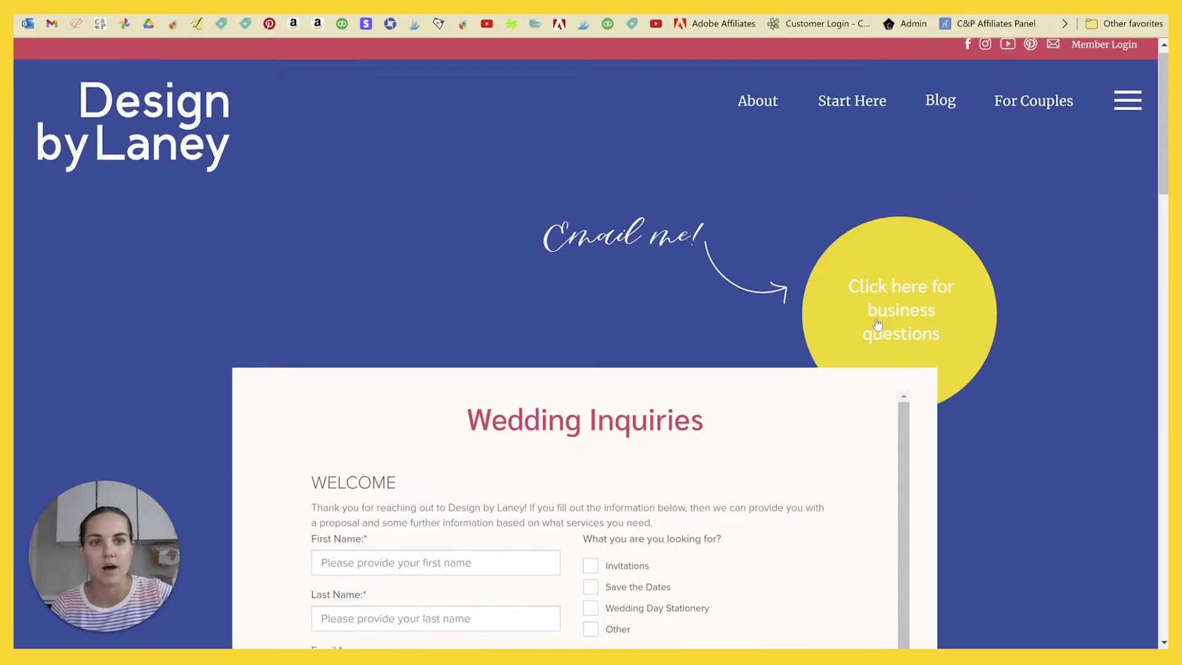
scroll(877, 323, down, 5)
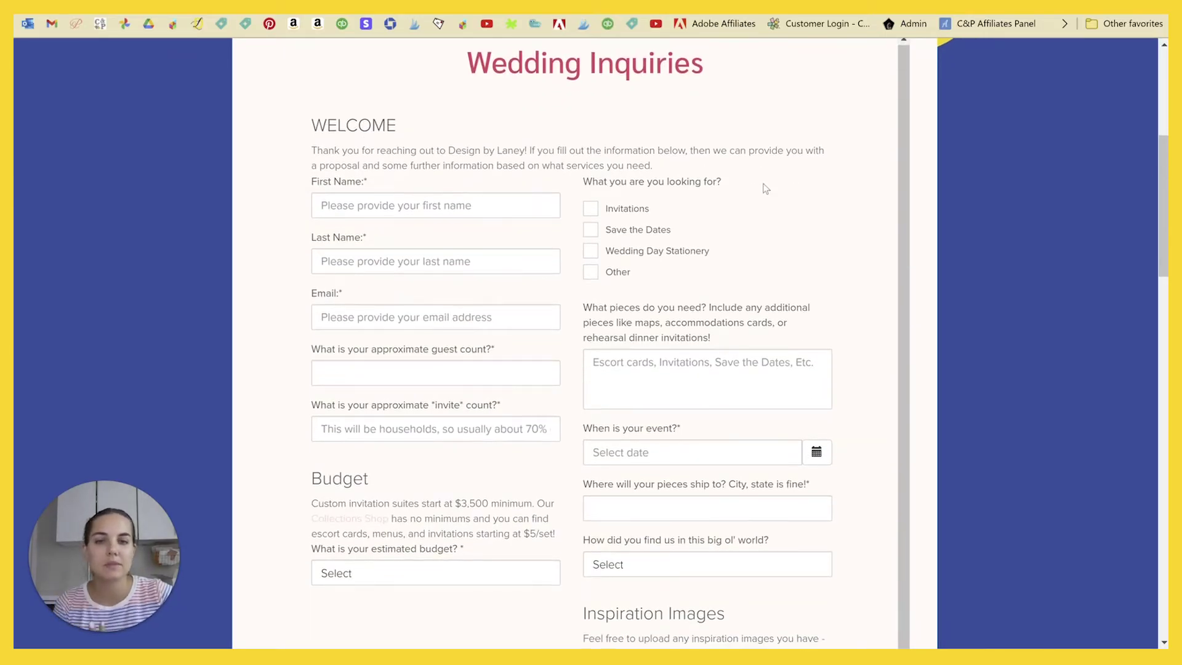
scroll(862, 243, down, 3)
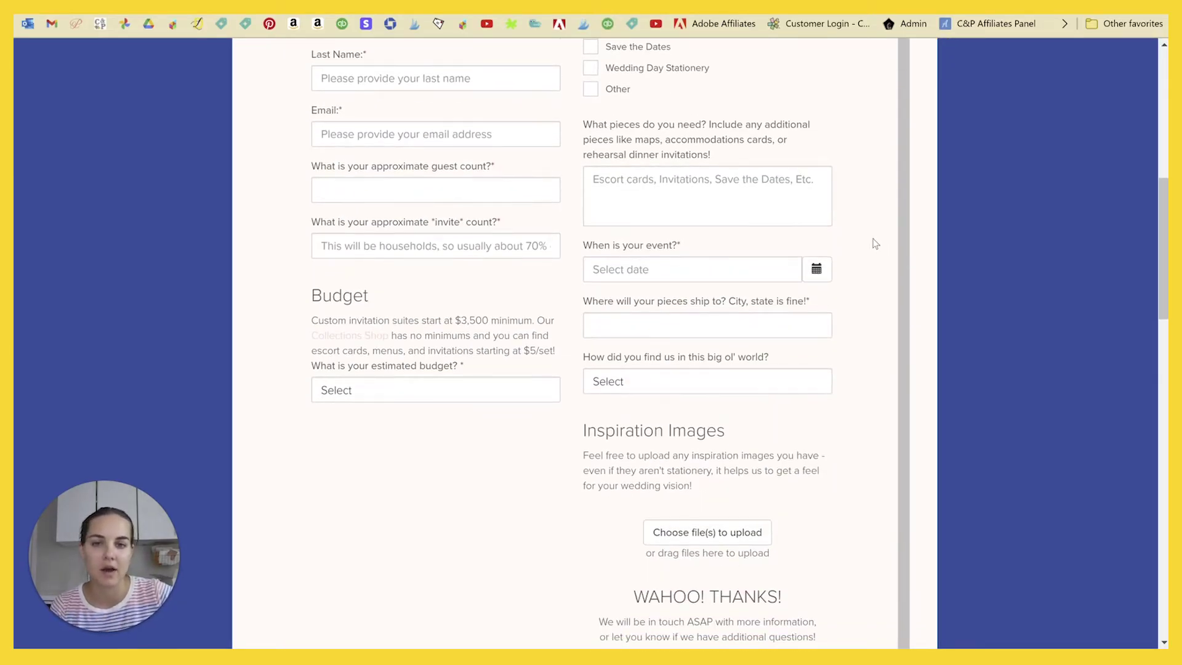
scroll(957, 284, up, 6)
scroll(961, 290, down, 1)
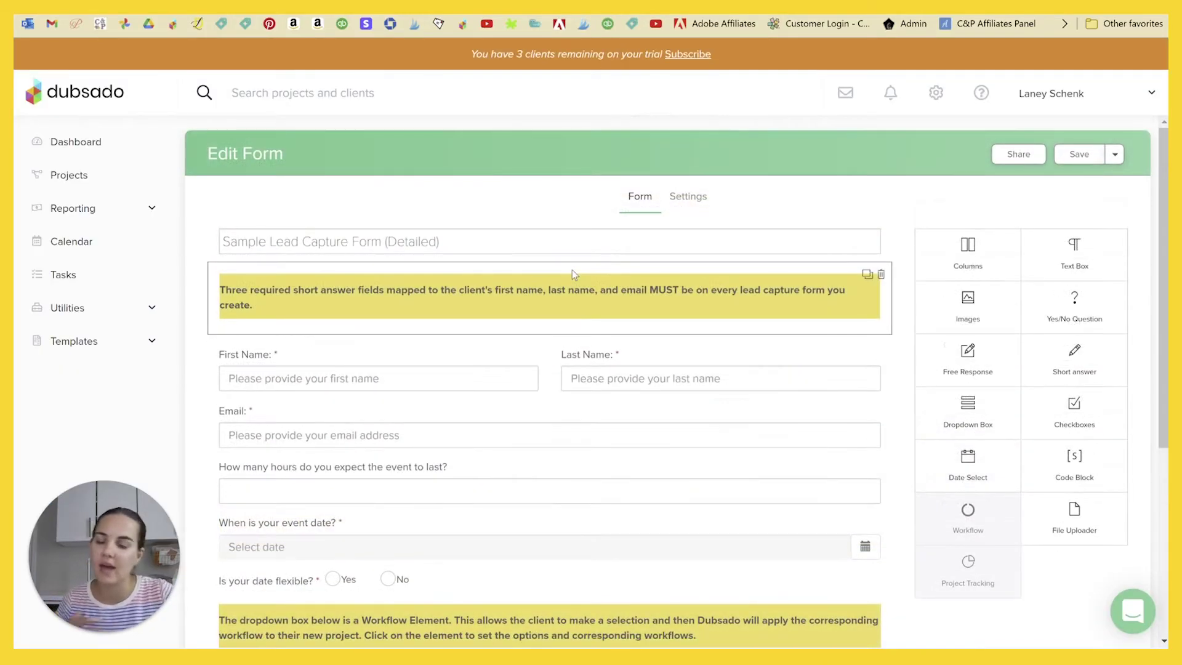
View the lead capture form's embed code, close the sharing window, and head to Projects
scroll(572, 273, down, 5)
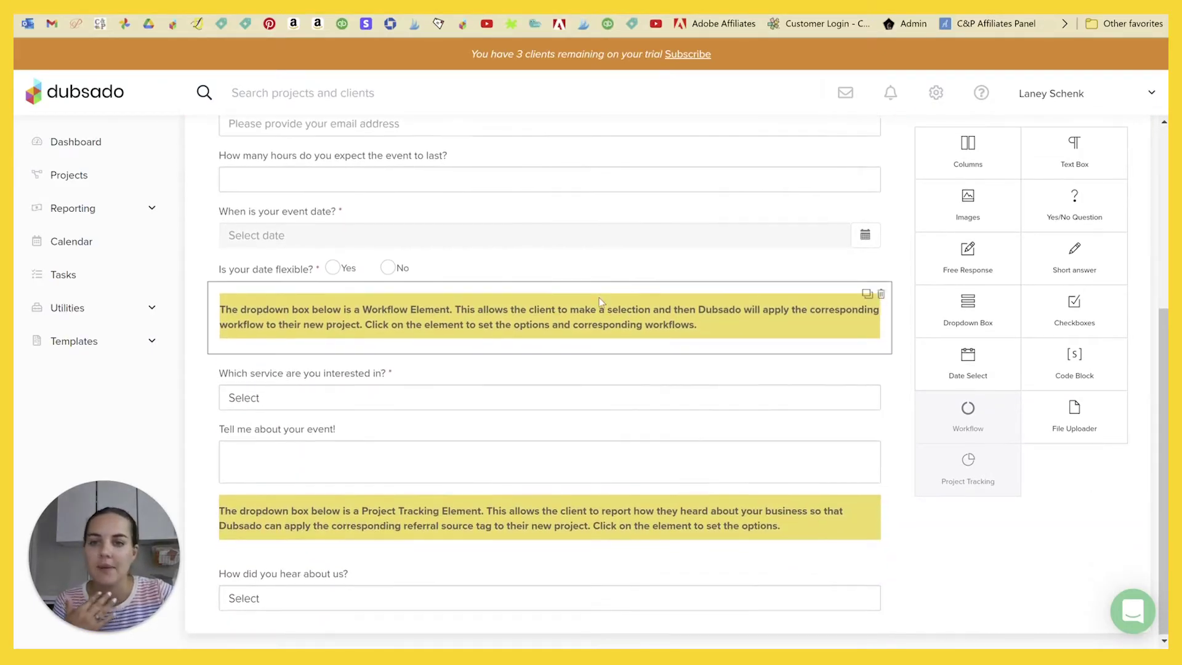
scroll(602, 316, up, 5)
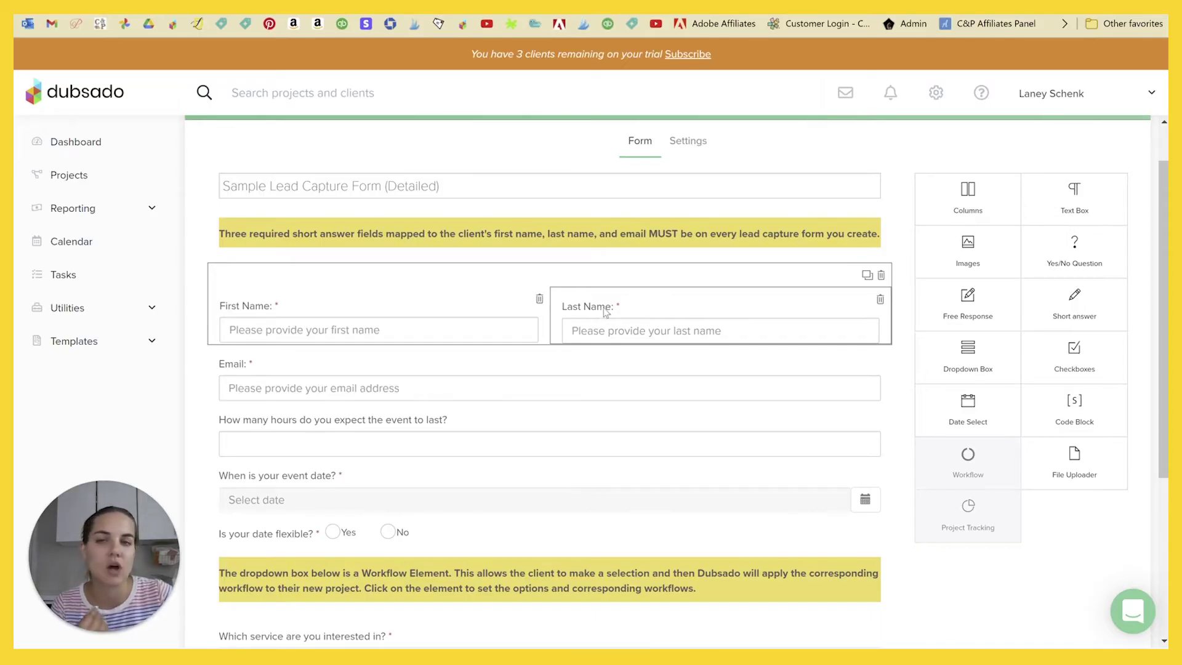
scroll(814, 361, up, 1)
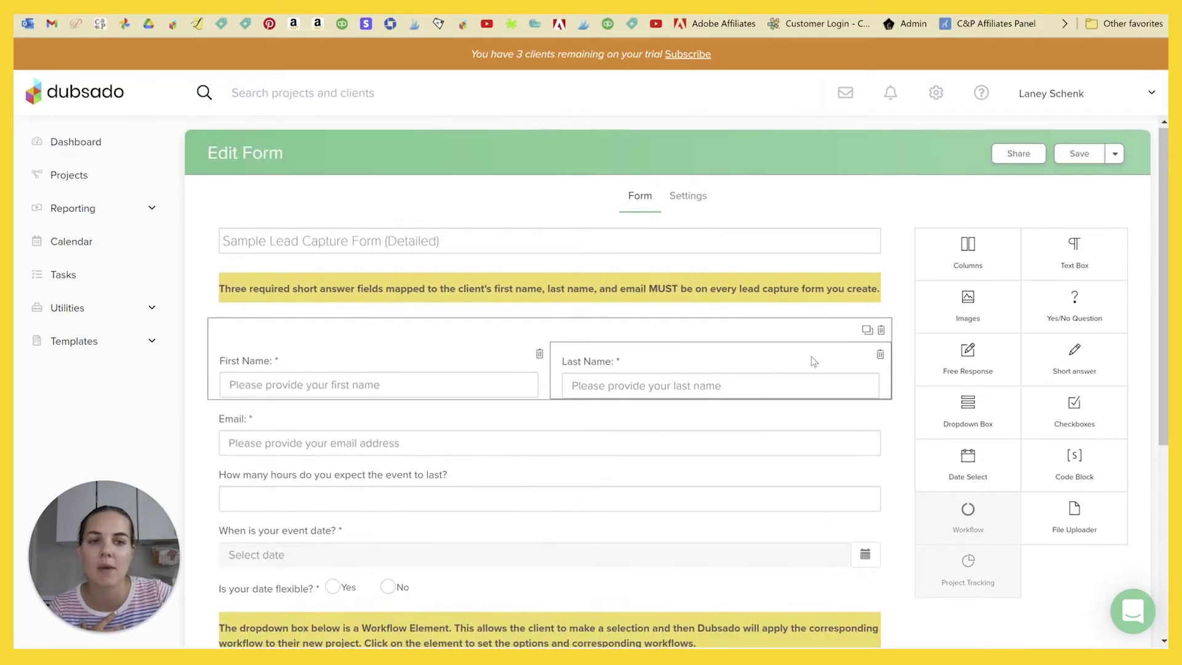
click(1025, 155)
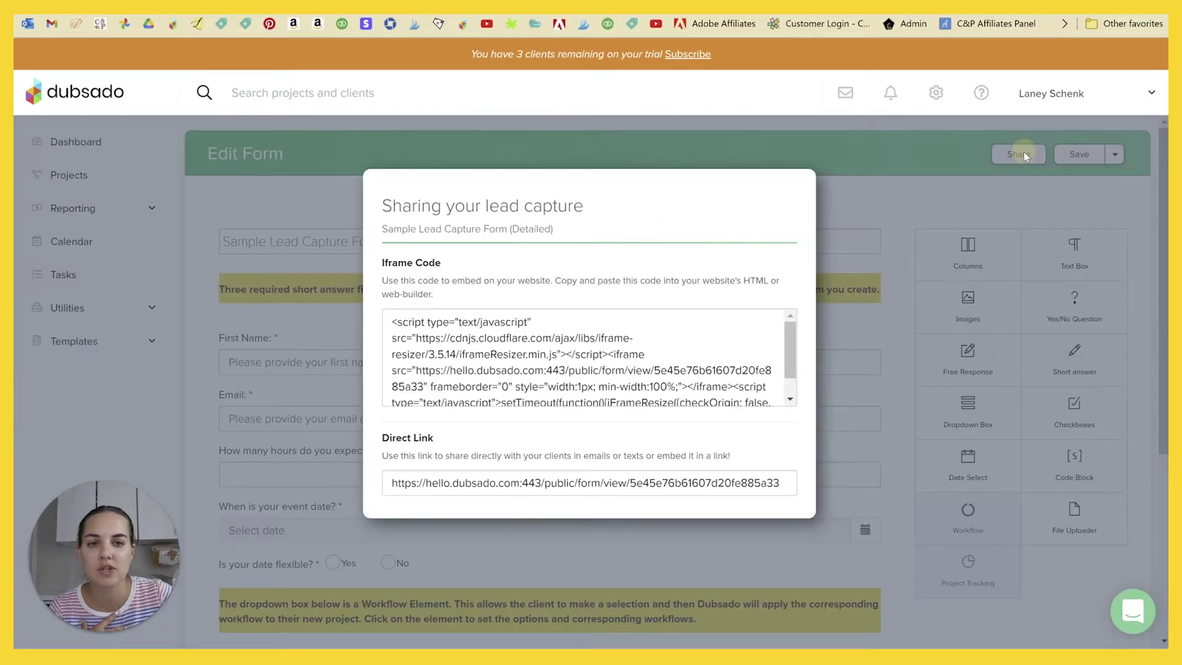
scroll(589, 357, down, 2)
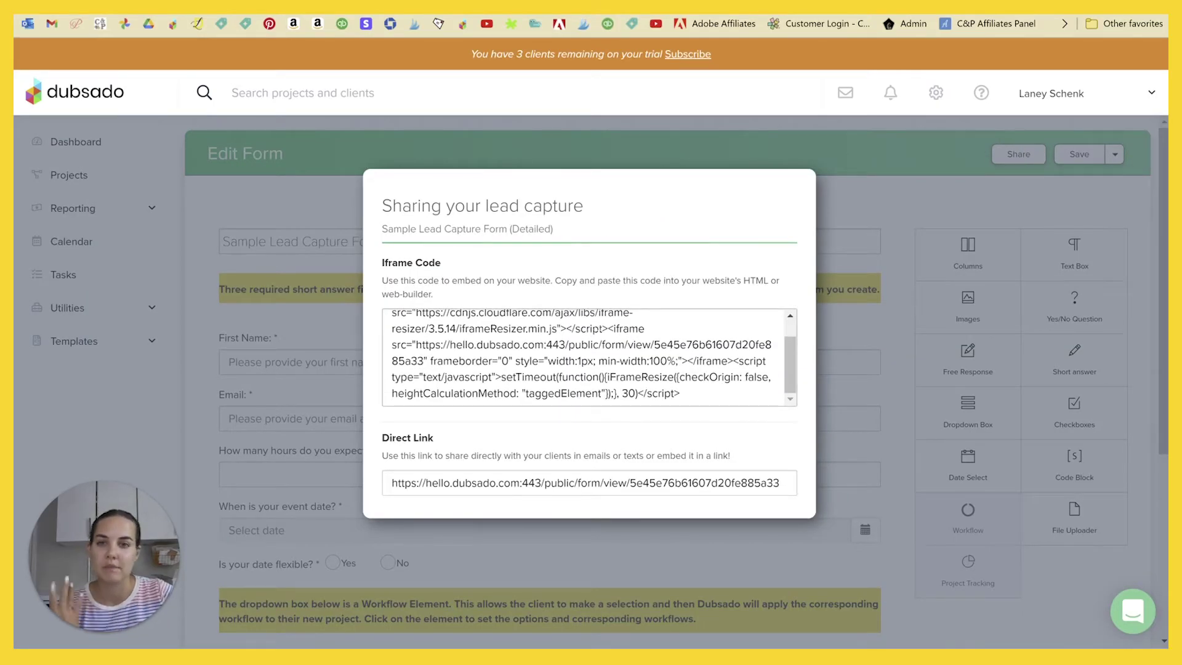
click(296, 196)
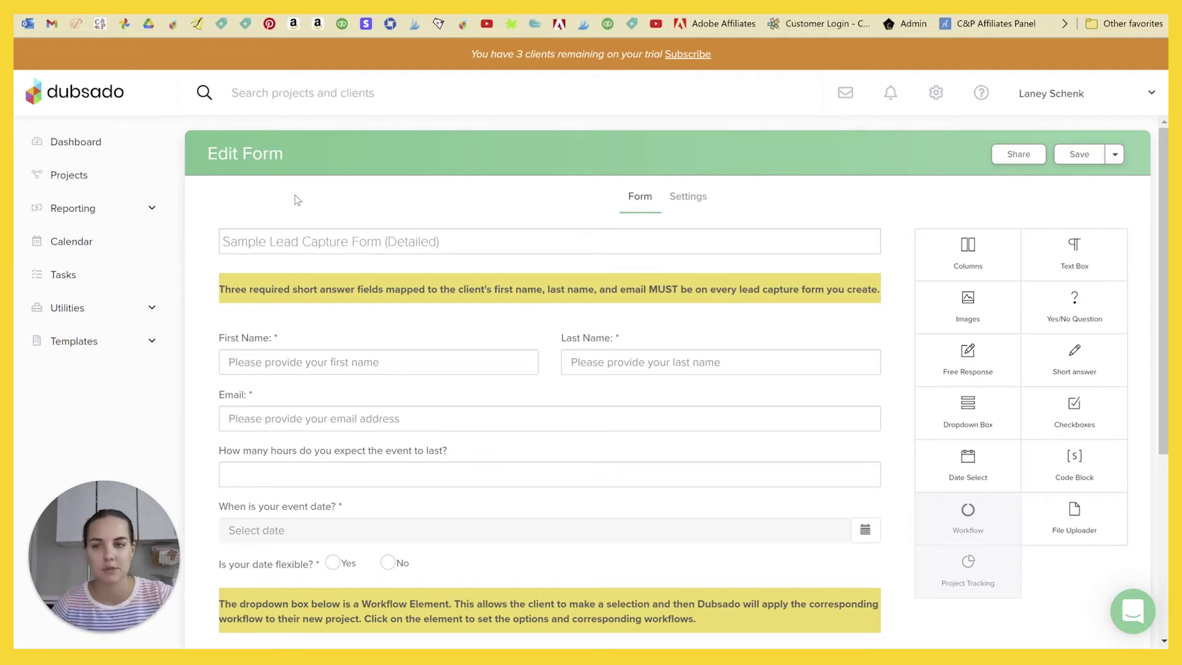
click(72, 177)
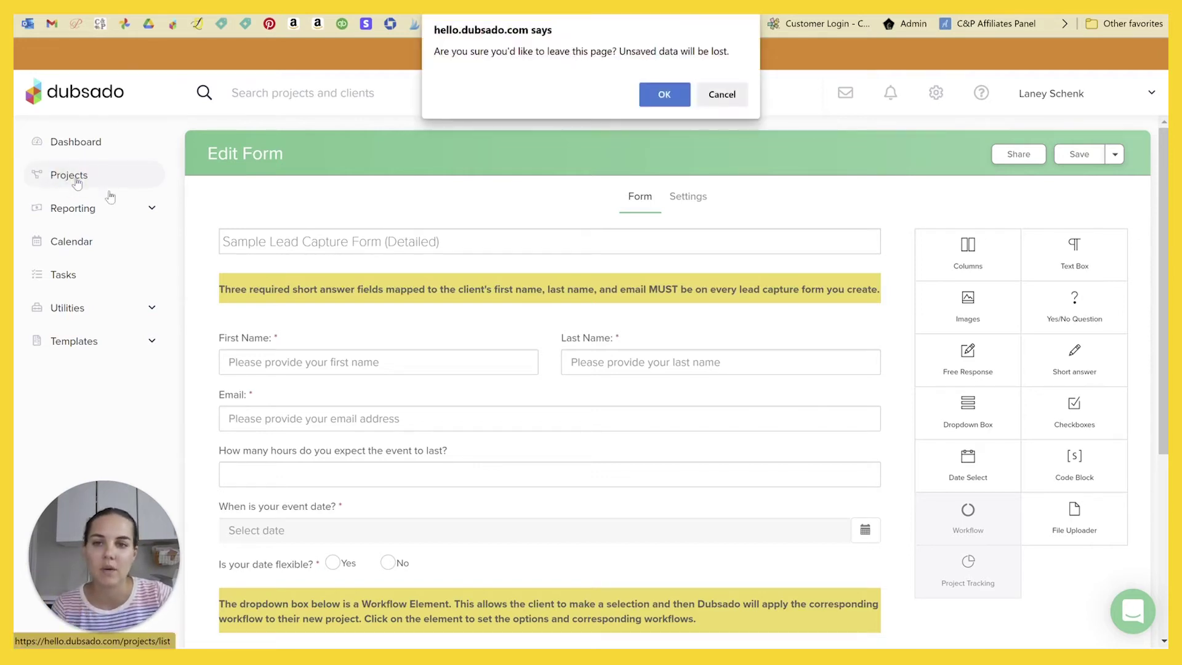
Confirm leaving the editor and list all jobs, including the Sample Job Name project
click(662, 95)
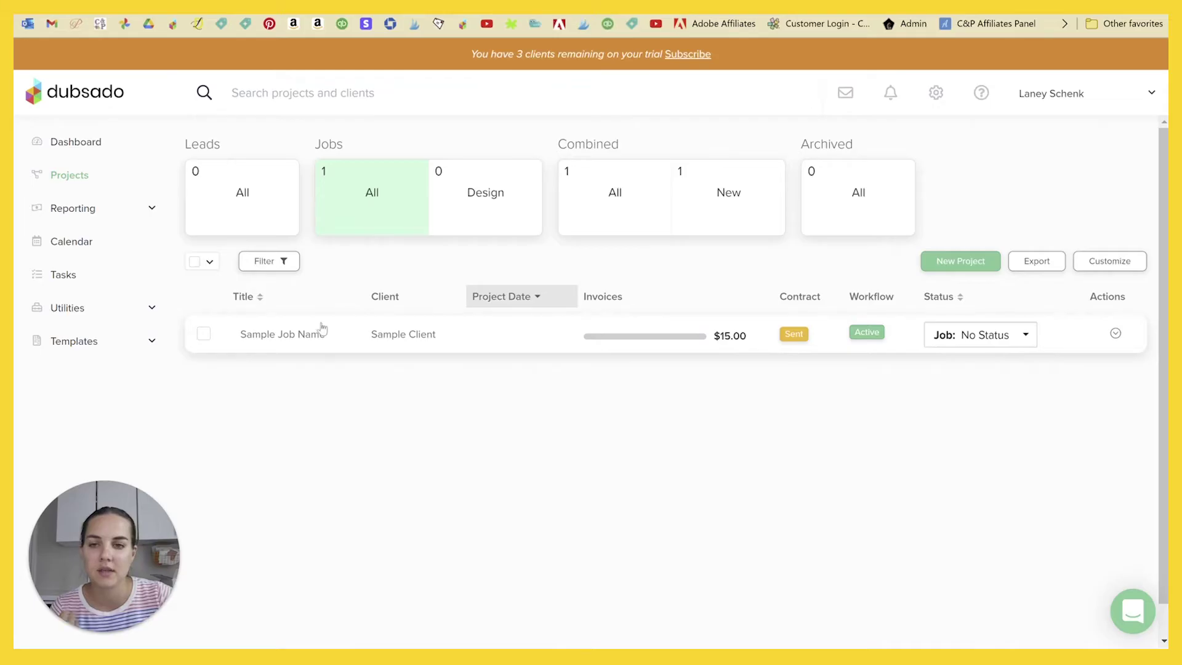
scroll(424, 258, down, 1)
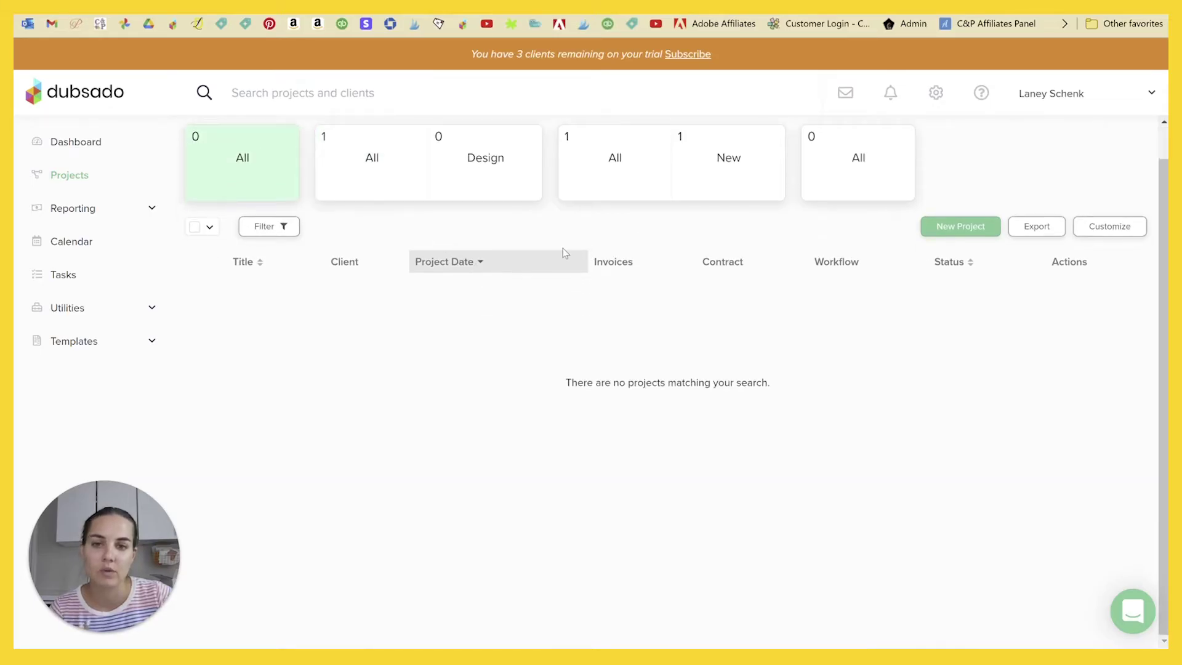
scroll(510, 372, up, 1)
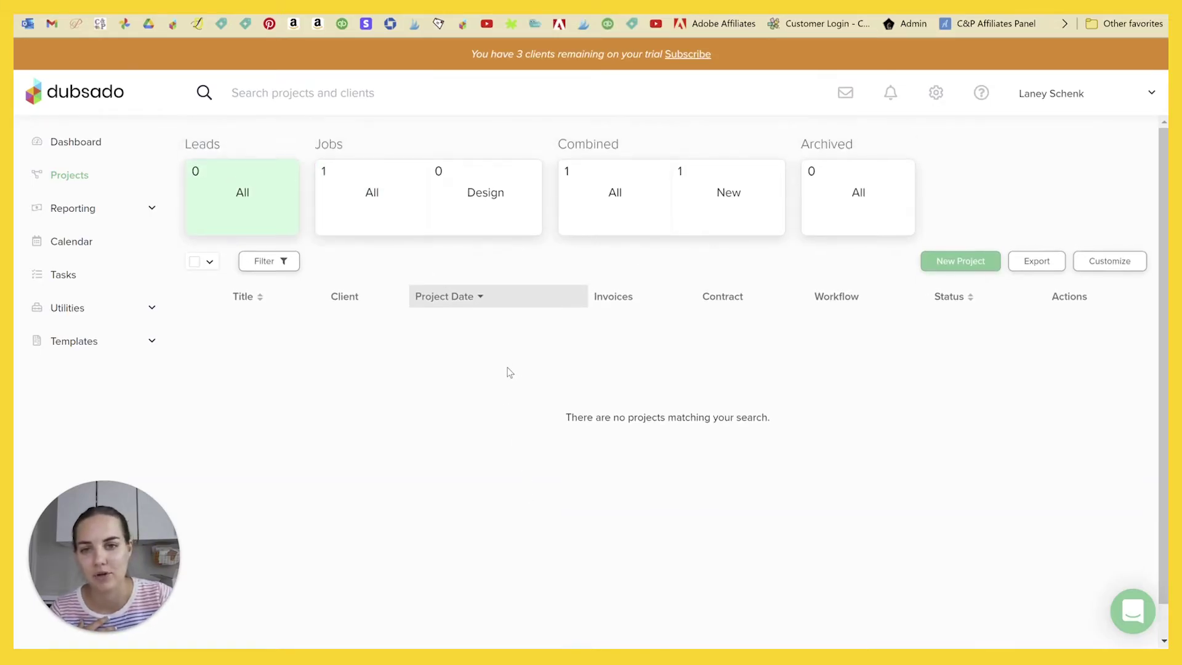
click(369, 193)
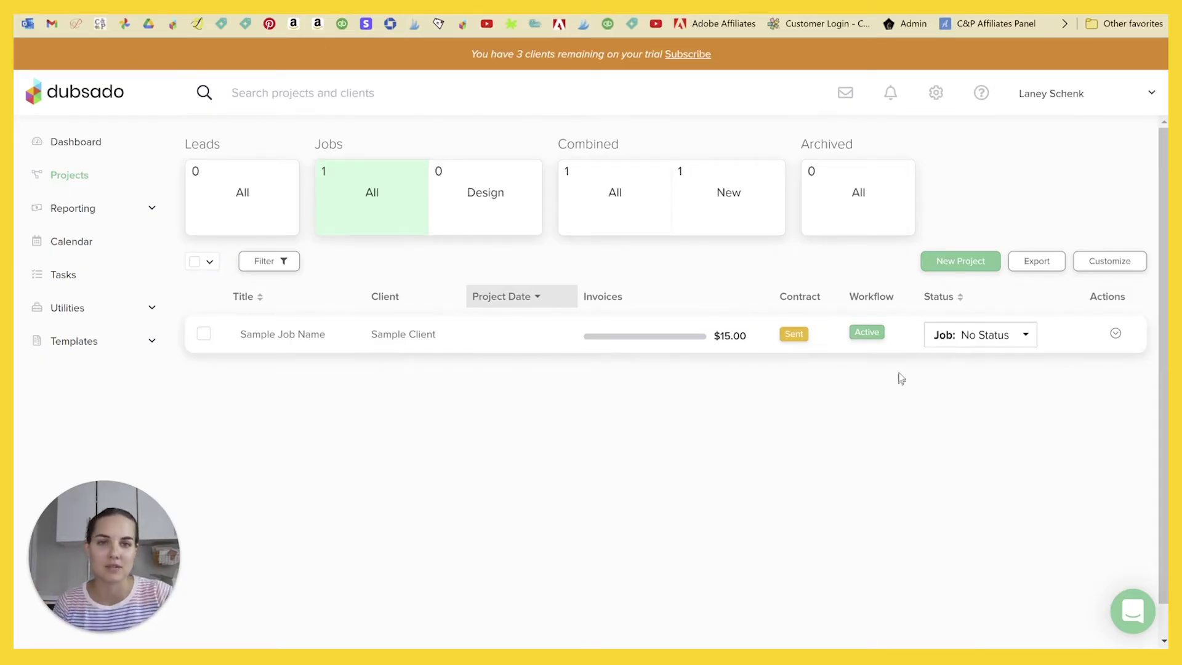
key(ctrl+Tab)
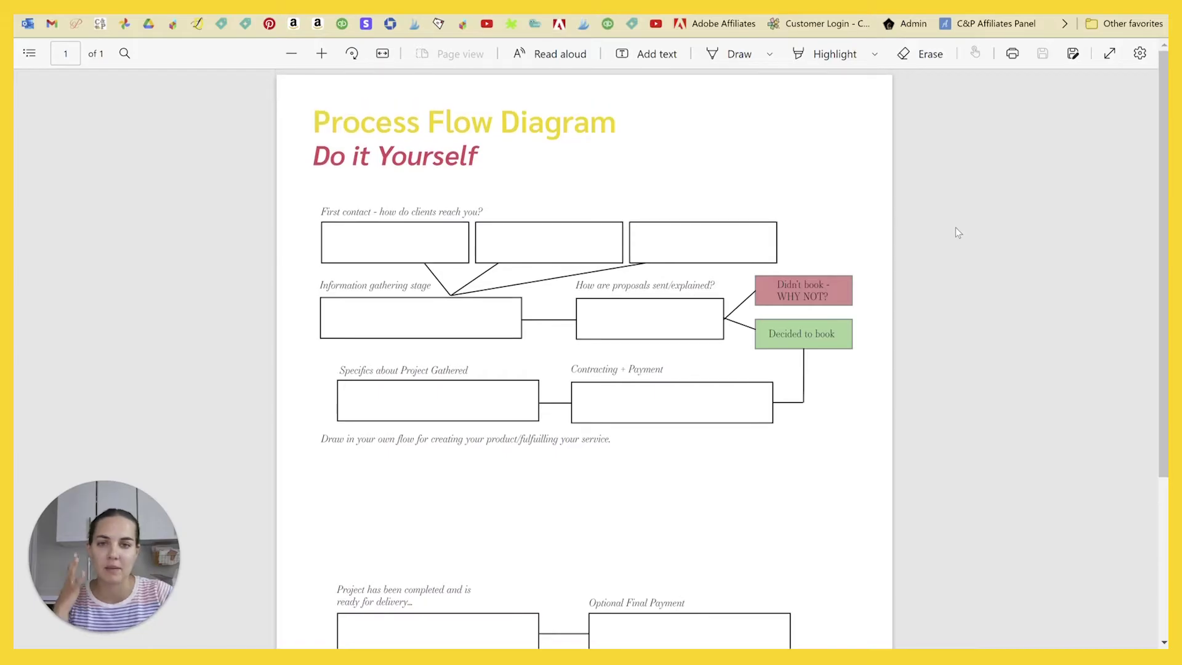
scroll(956, 228, down, 3)
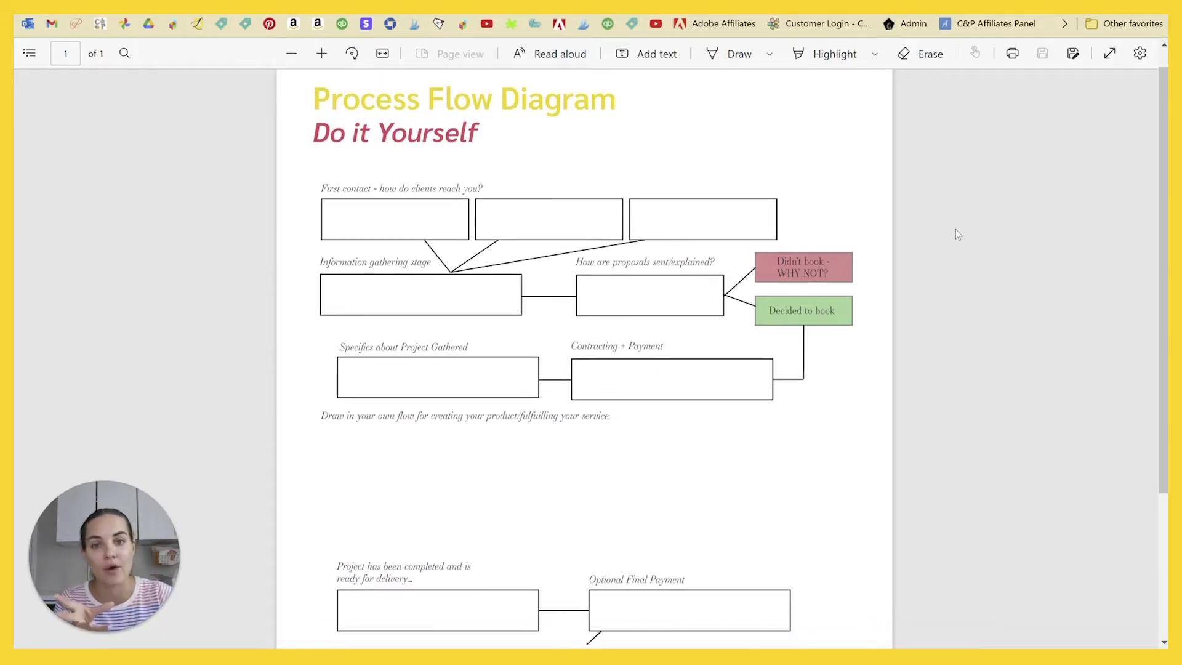
scroll(955, 229, up, 3)
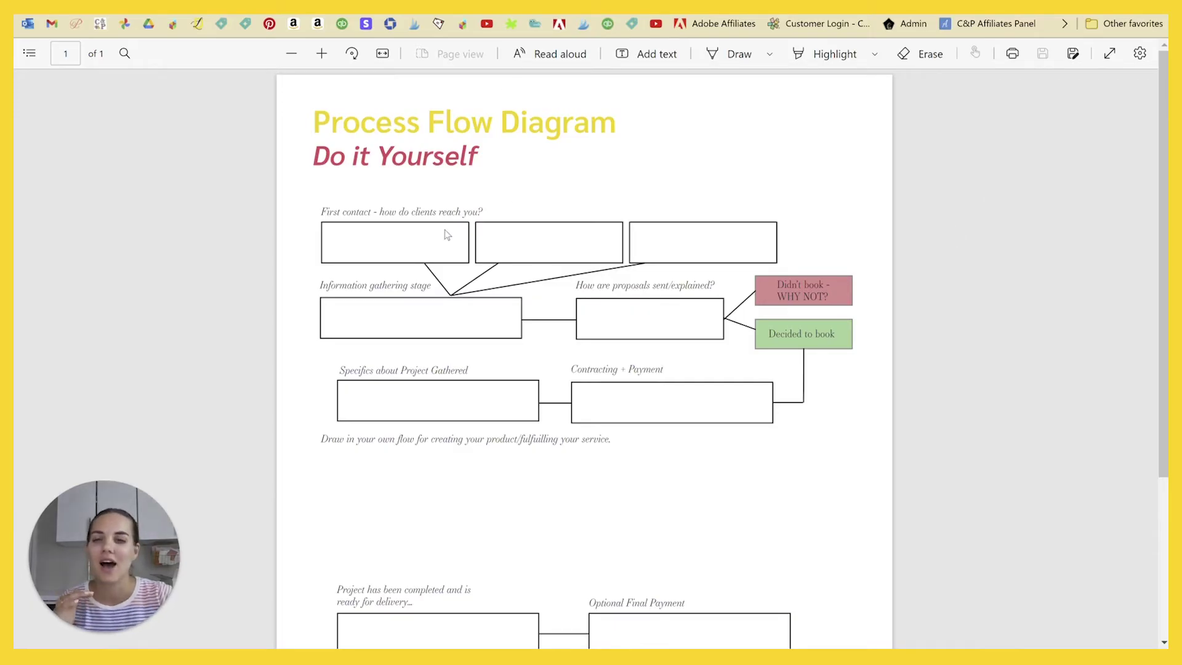
scroll(447, 233, down, 1)
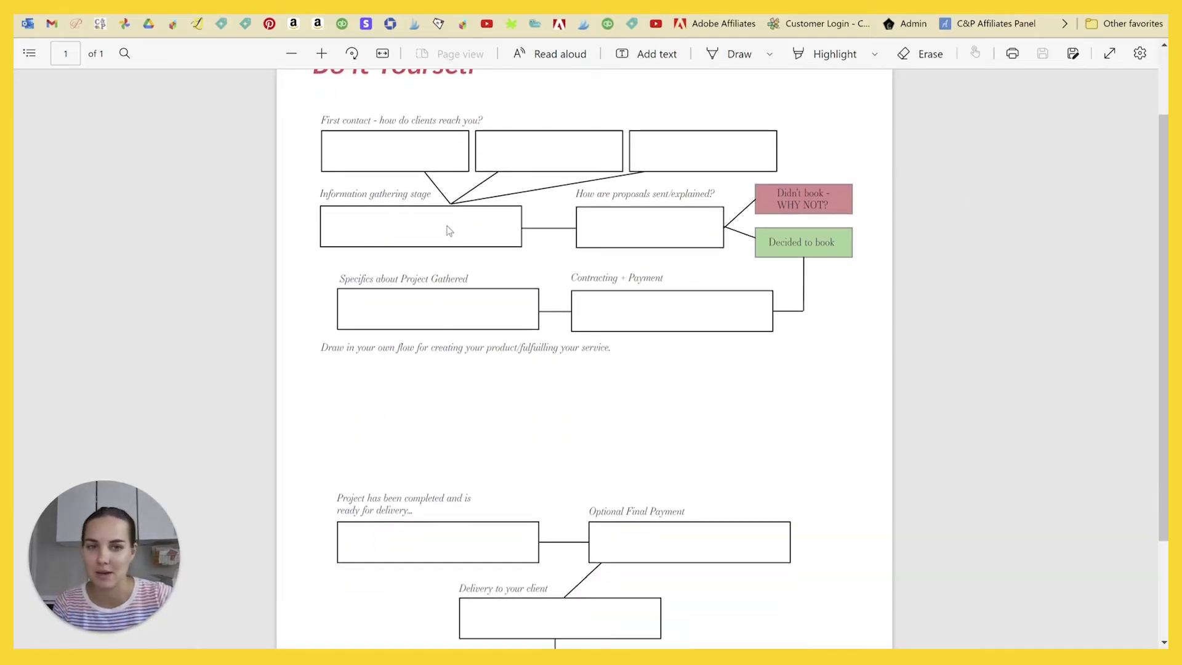
scroll(448, 230, up, 1)
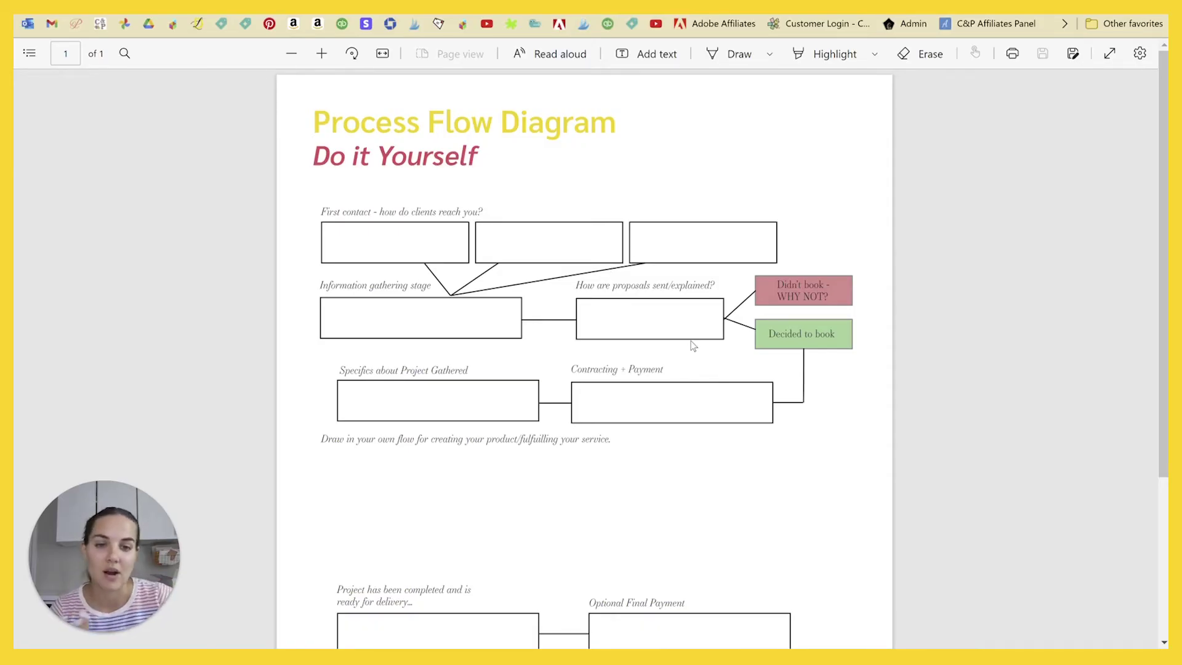
scroll(692, 345, down, 3)
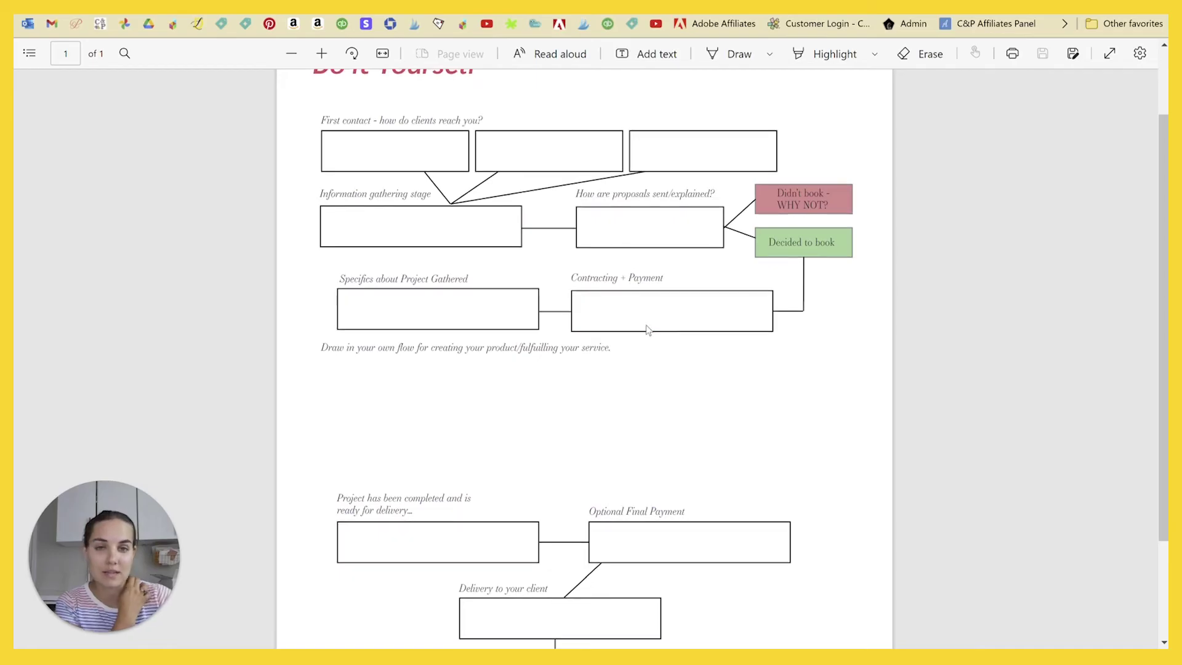
scroll(606, 265, down, 3)
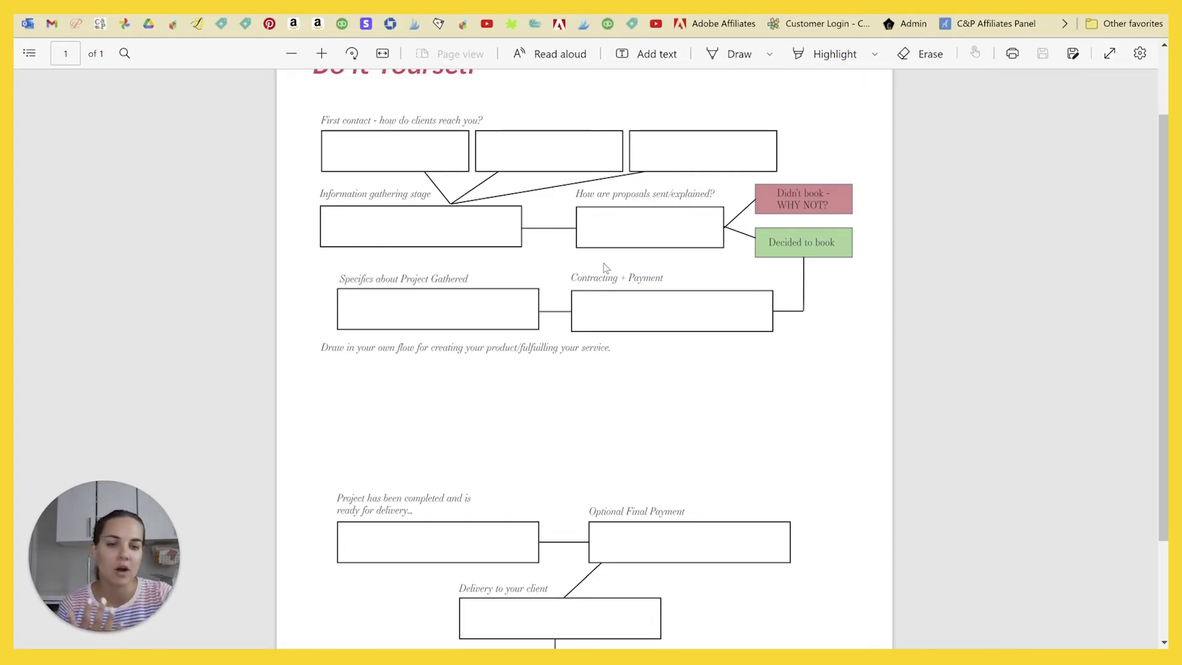
scroll(694, 317, down, 2)
scroll(695, 320, up, 4)
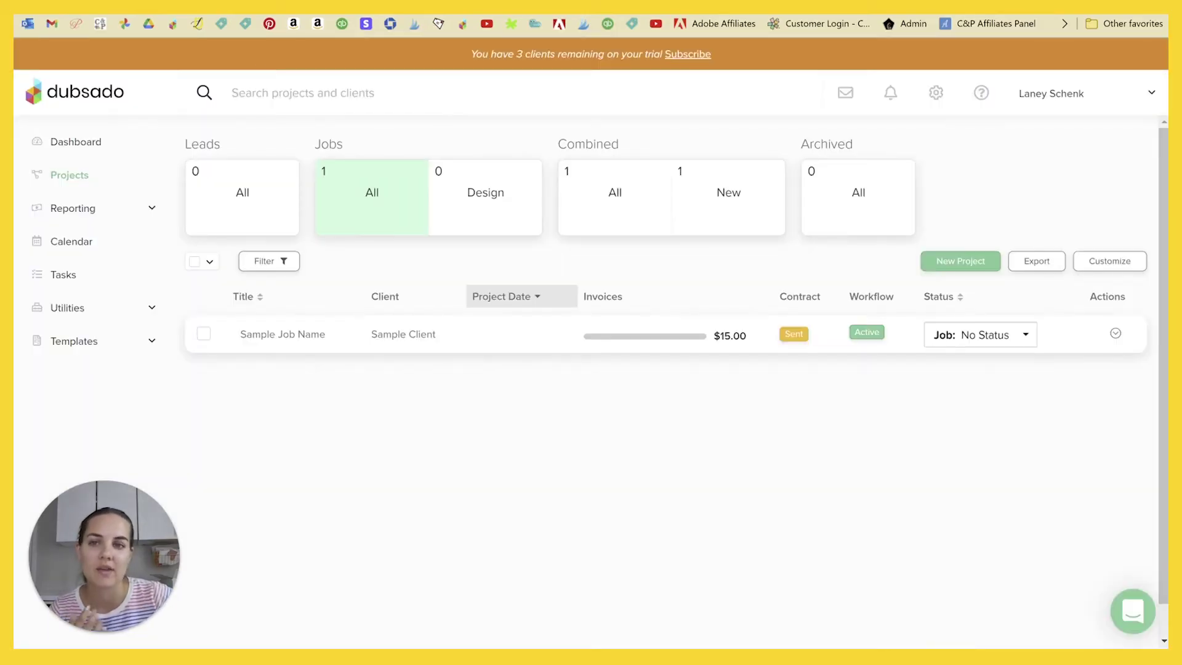
Go to Templates > Canned Emails to list the client and inquiry response emails
click(103, 347)
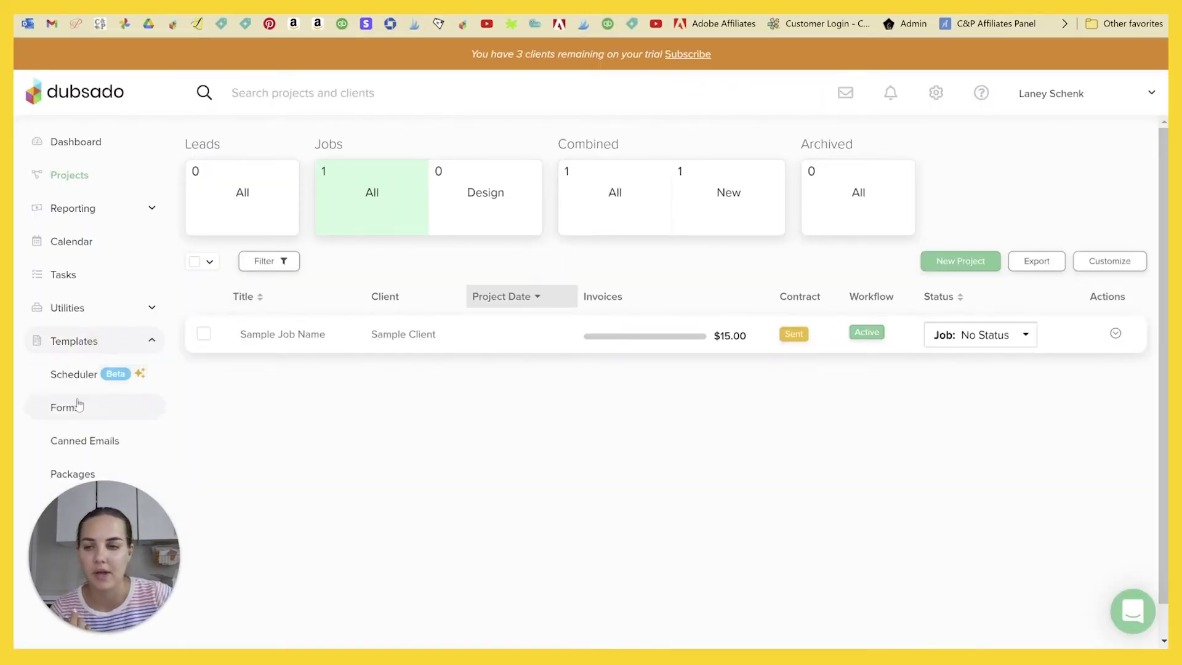
click(80, 442)
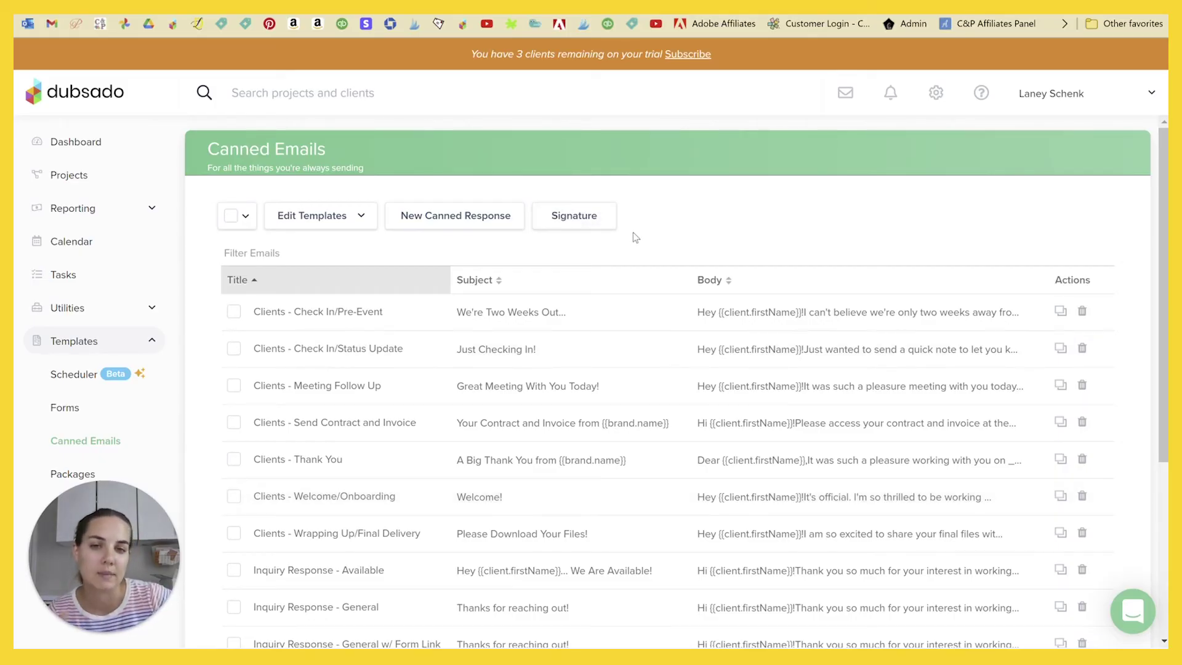
click(629, 308)
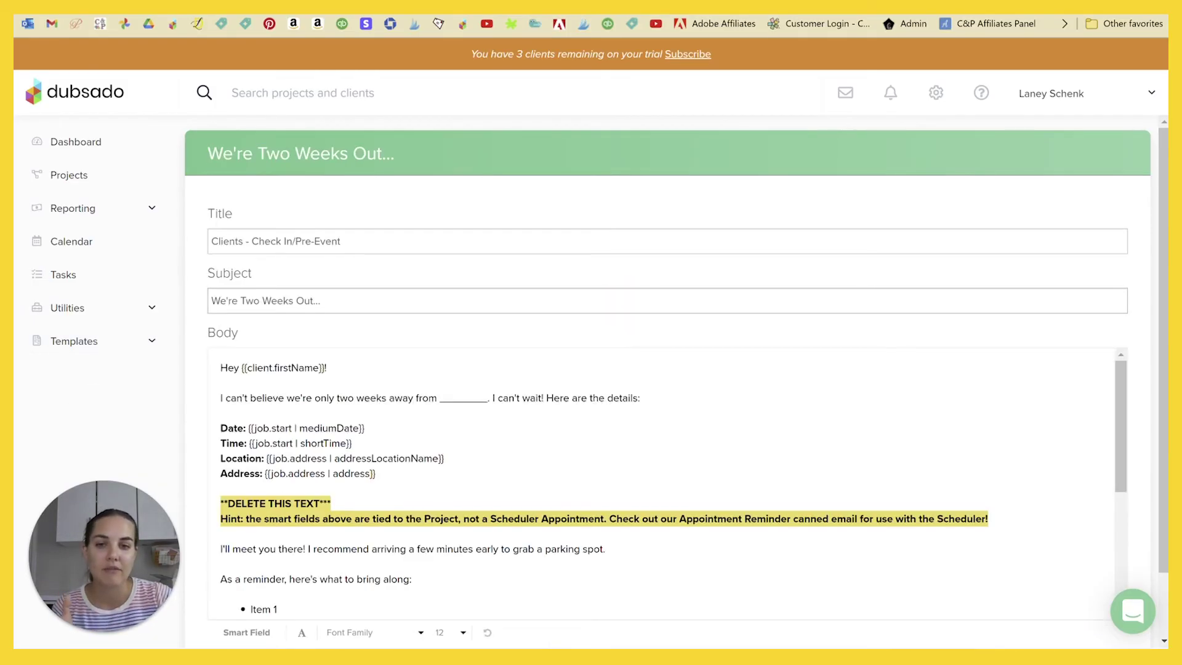
scroll(629, 308, down, 1)
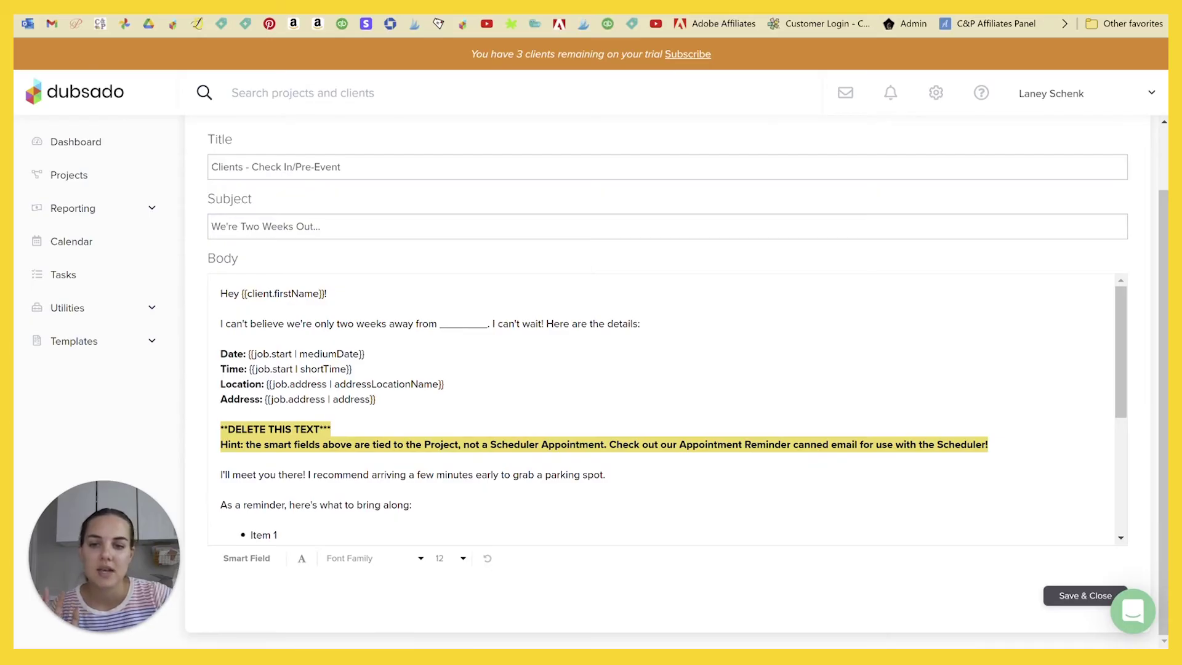
double_click(277, 293)
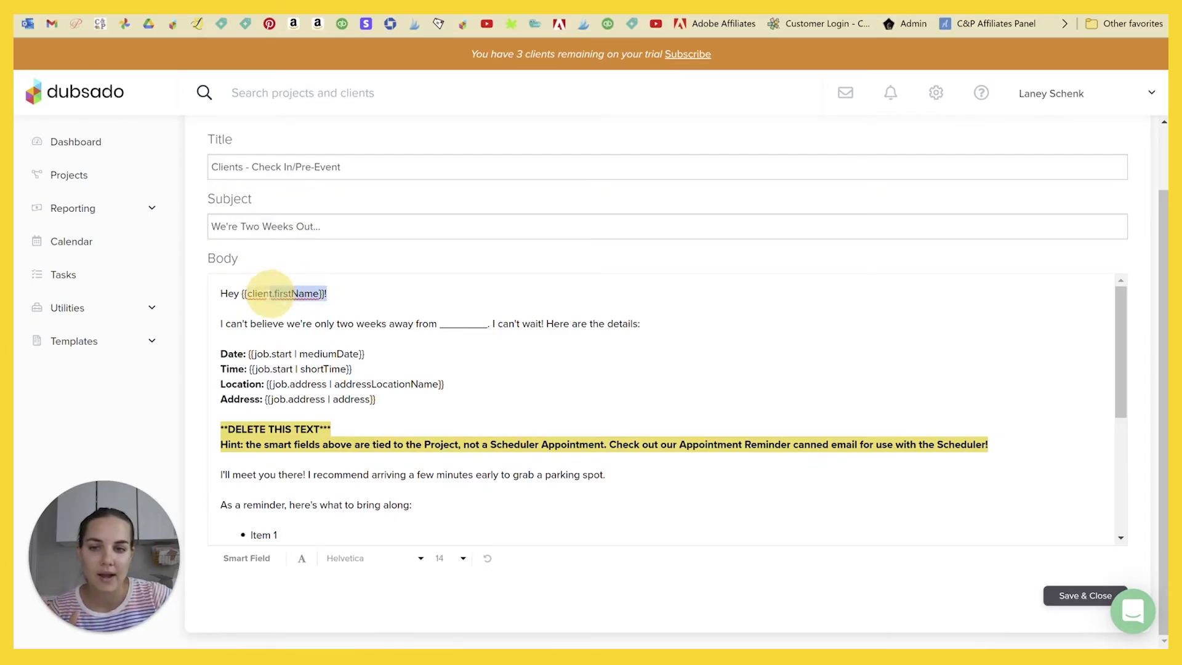
click(243, 292)
right_click(253, 290)
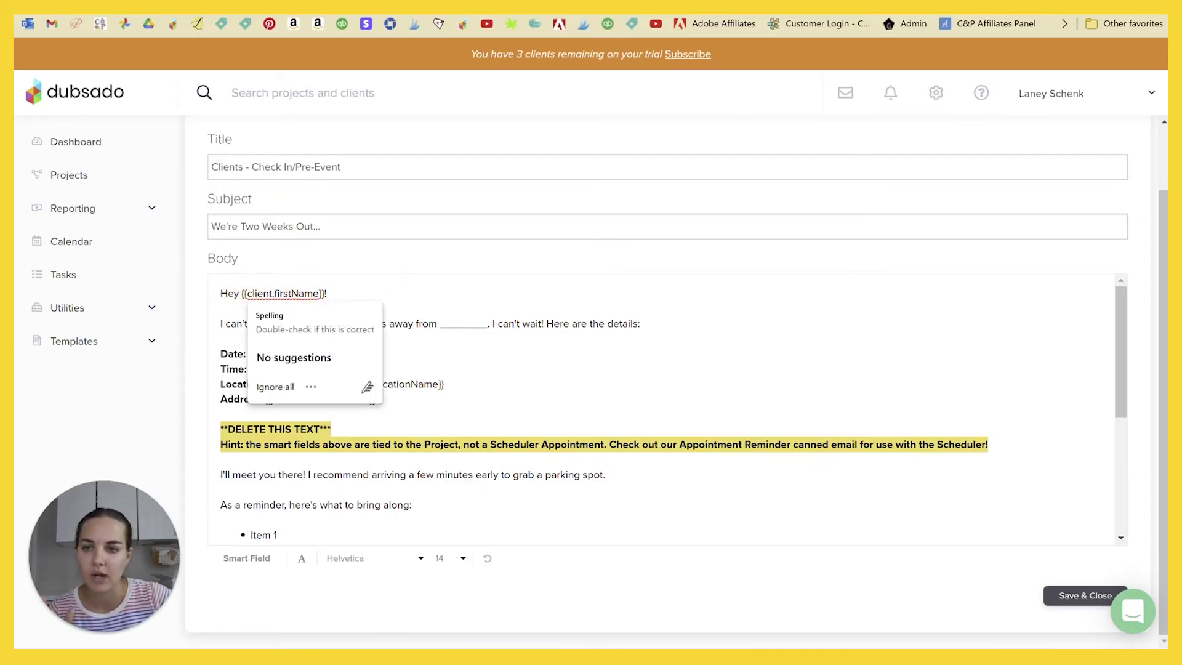
click(390, 285)
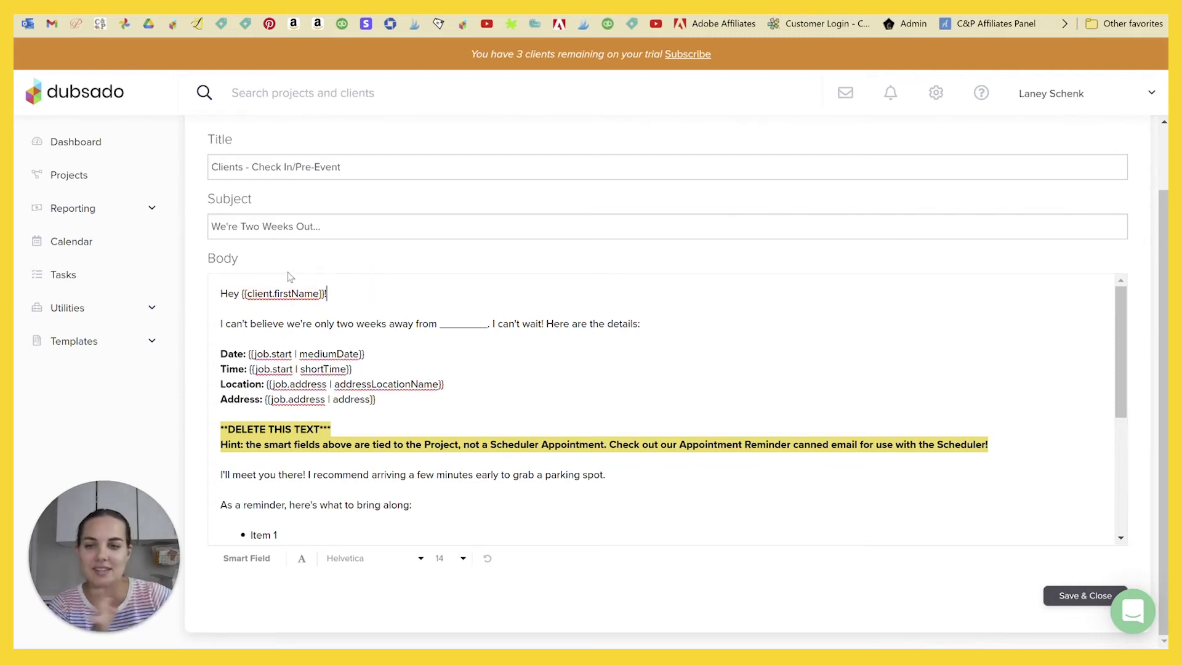
right_click(247, 293)
click(327, 293)
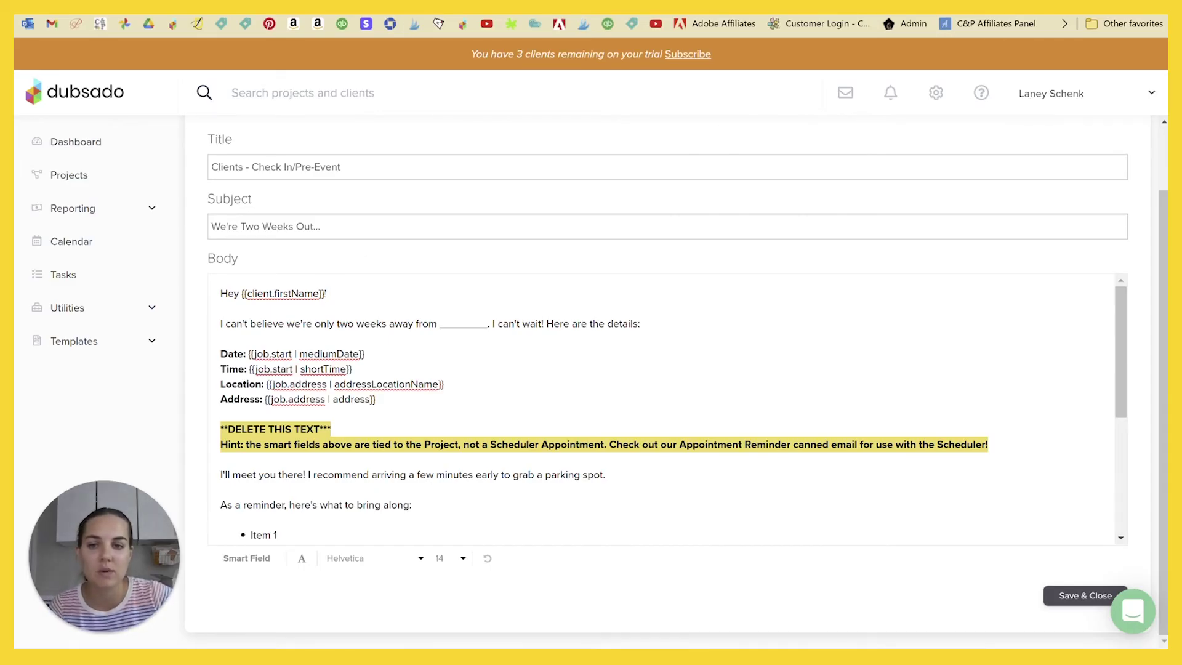
drag(325, 293, 233, 294)
click(400, 295)
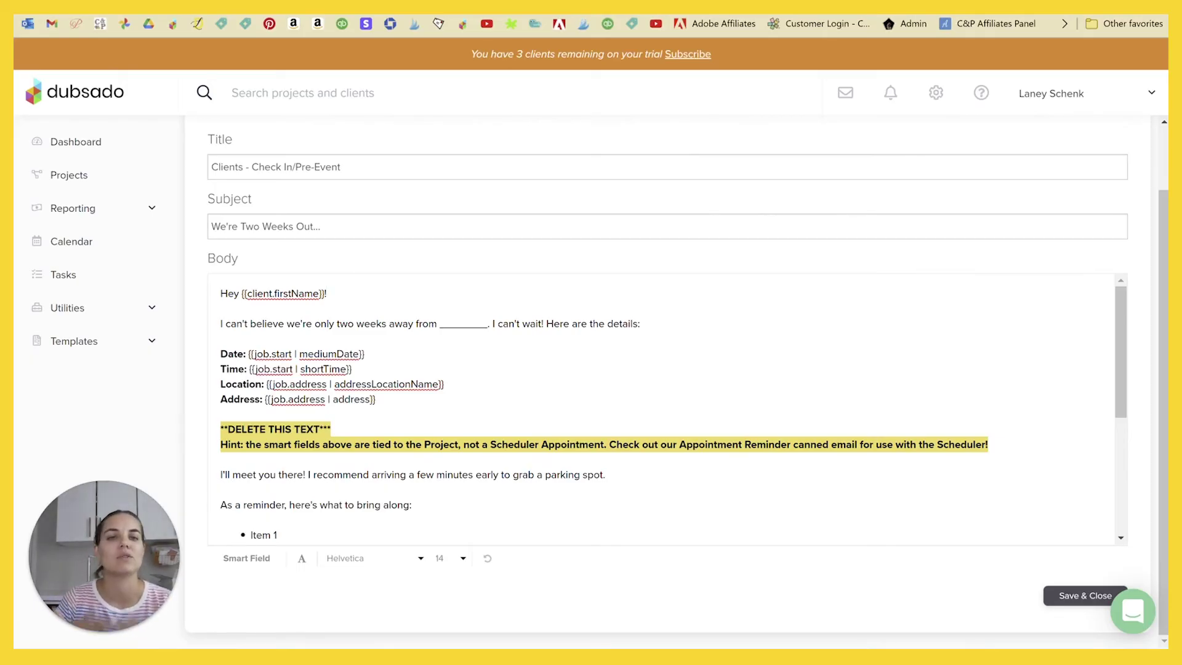
scroll(673, 409, down, 1)
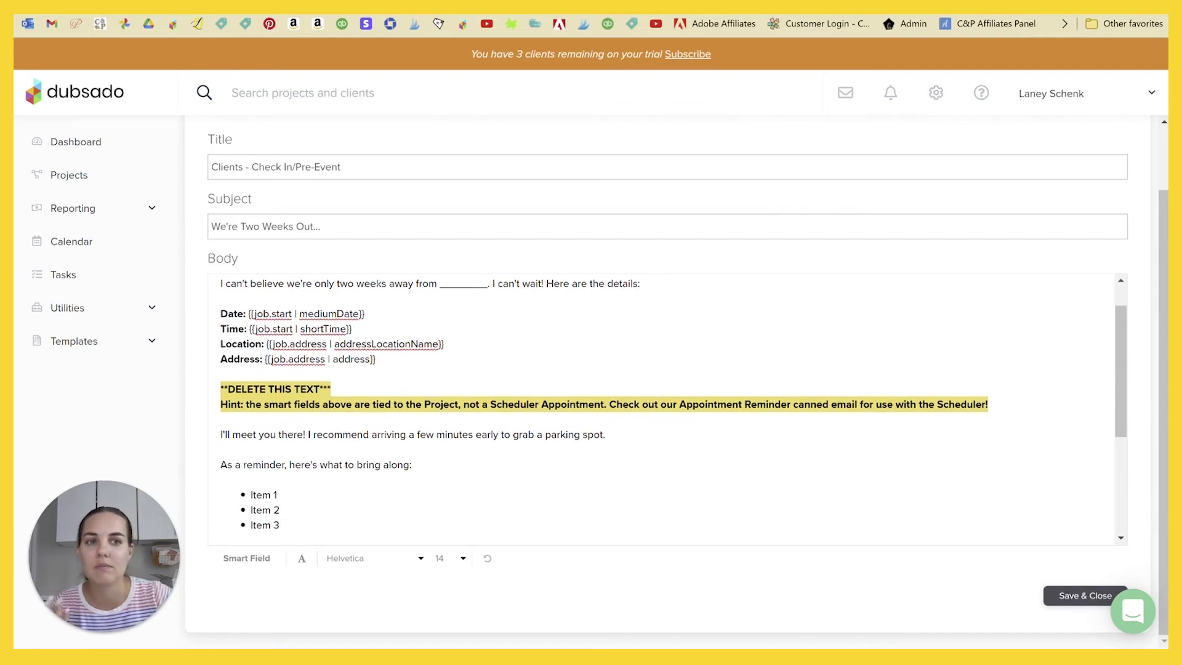
scroll(673, 409, up, 1)
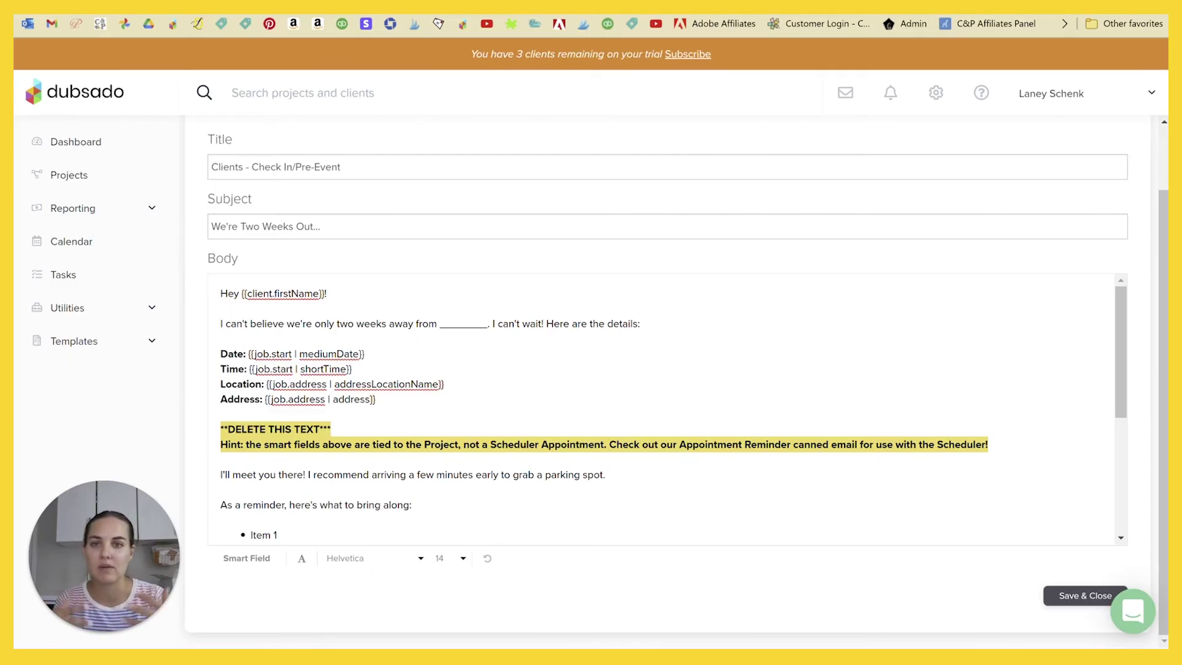
scroll(682, 443, down, 2)
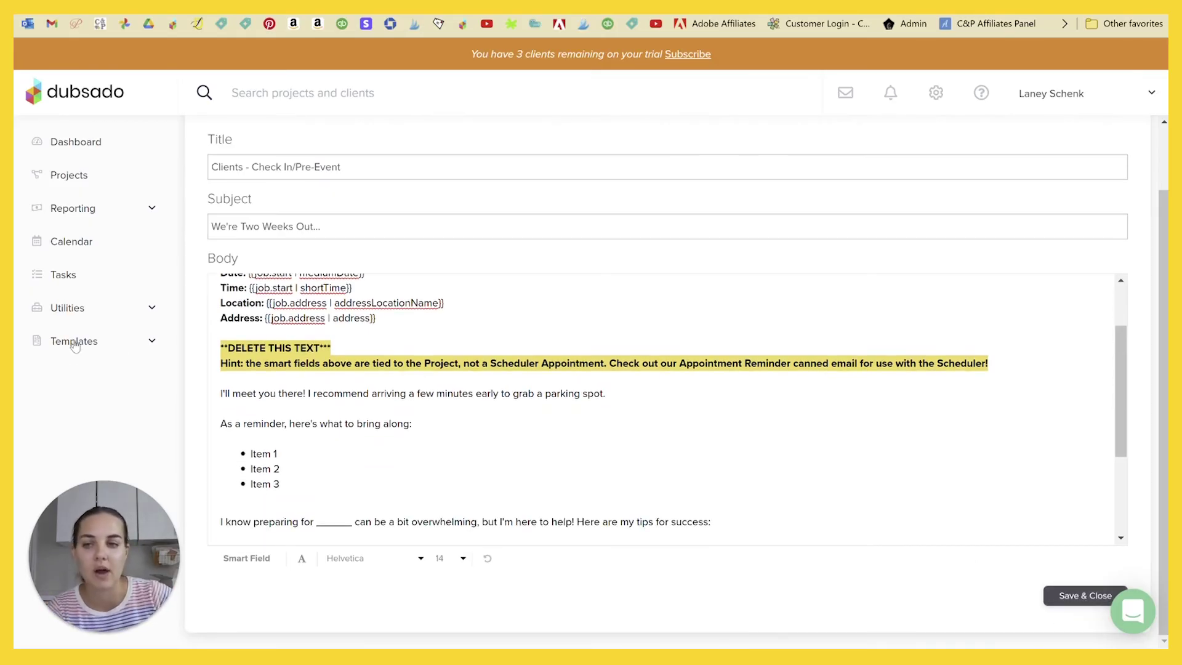
click(77, 441)
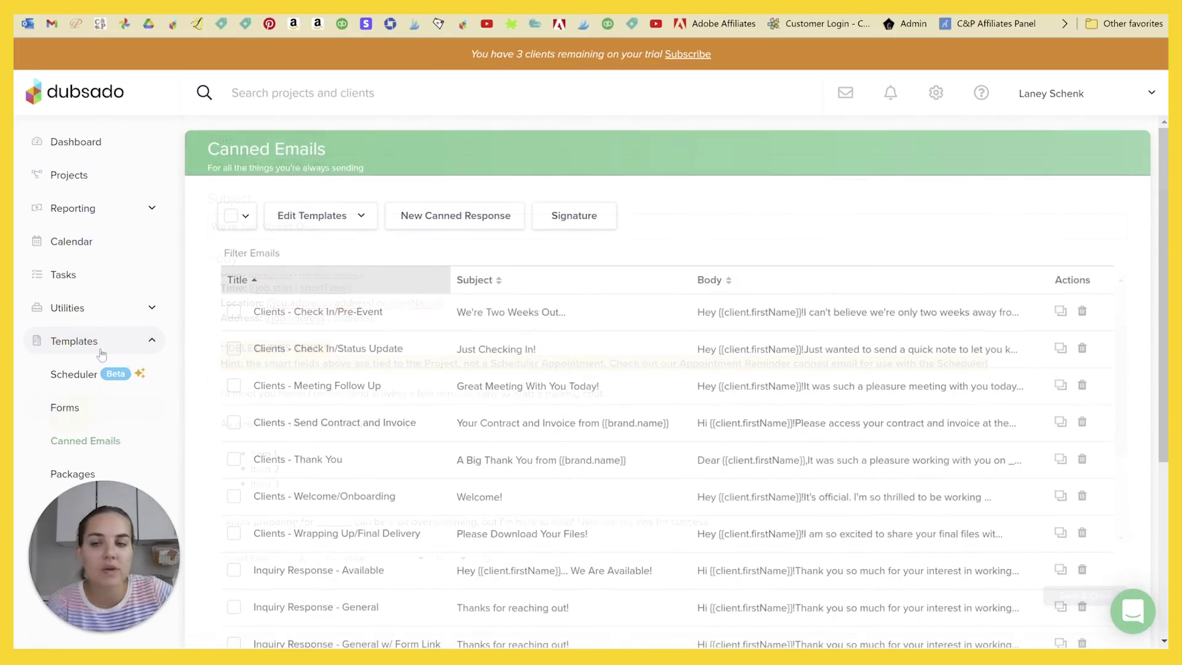
Go to Templates > Forms to see the sample contracts, questionnaires, proposals and lead captures
click(83, 419)
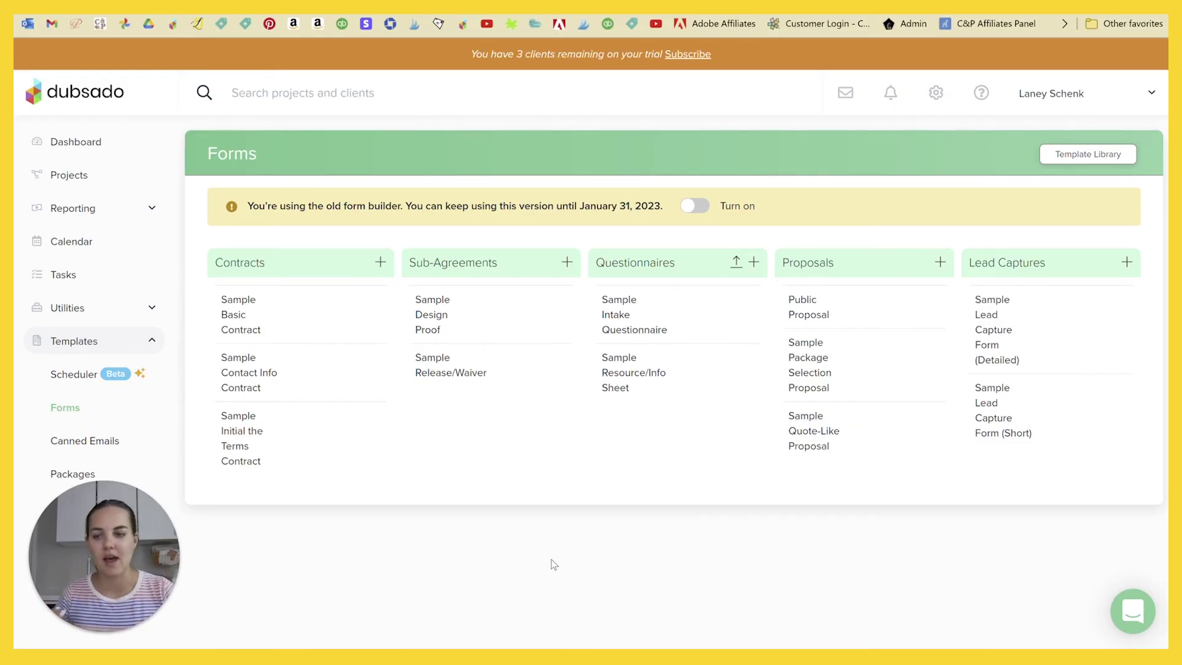
drag(75, 512, 98, 523)
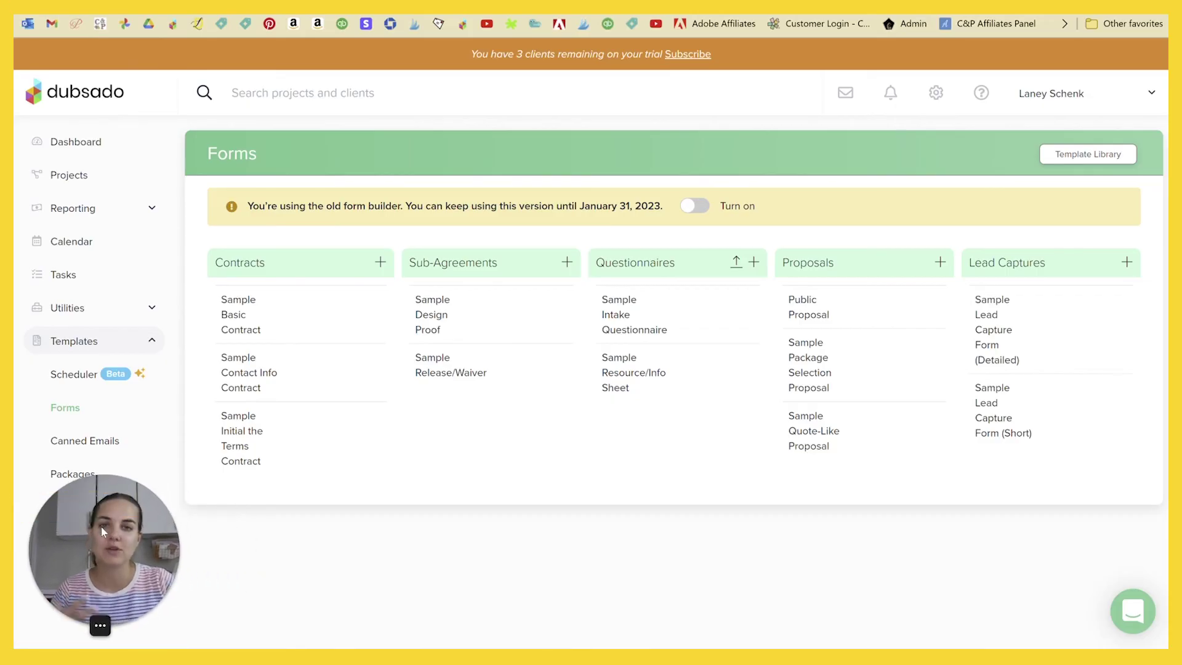